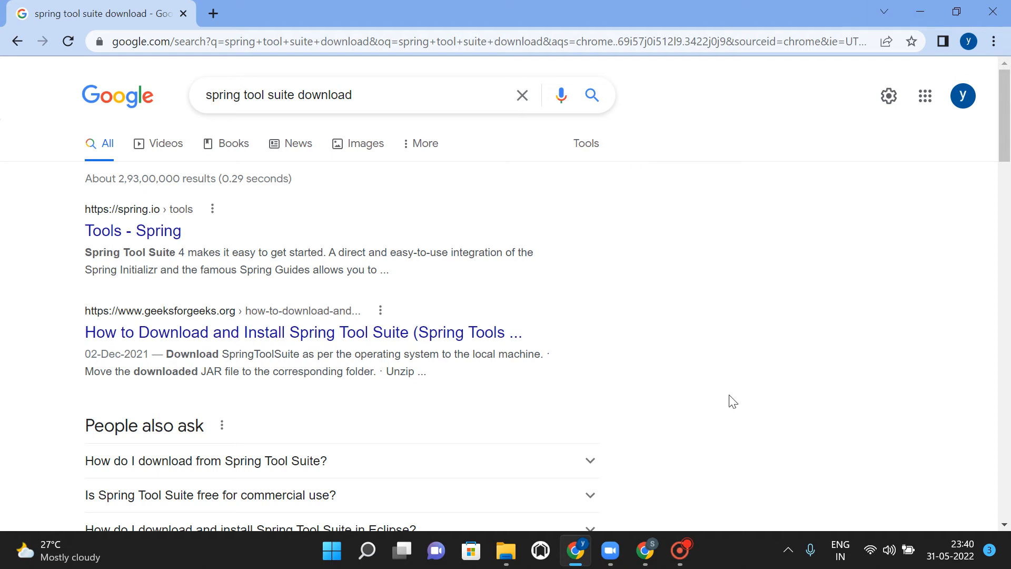
- Open the Tools - Spring search result in a new tab and bring up the Spring Tools 4 for Eclipse downloads
middle_click(159, 232)
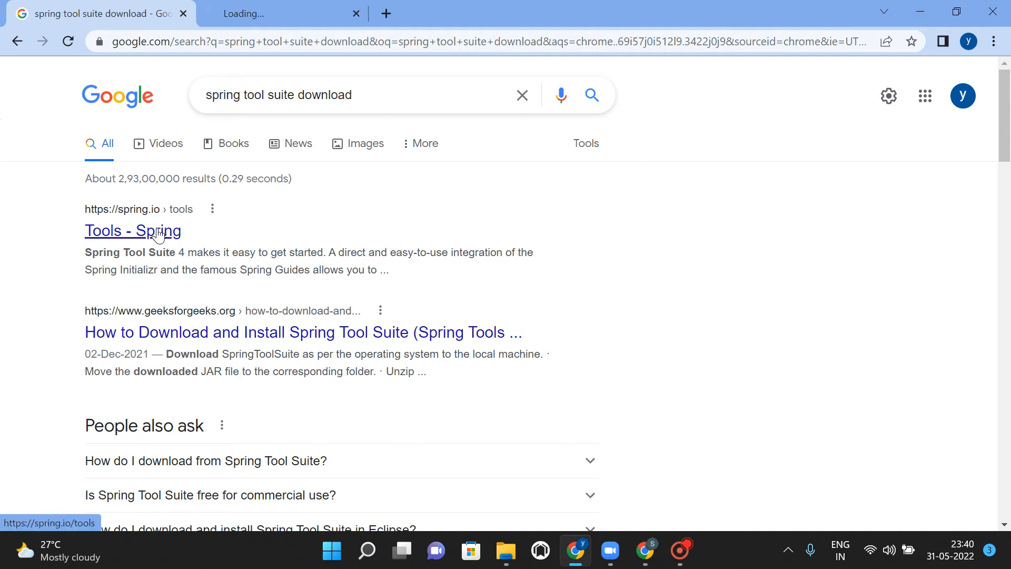
click(283, 14)
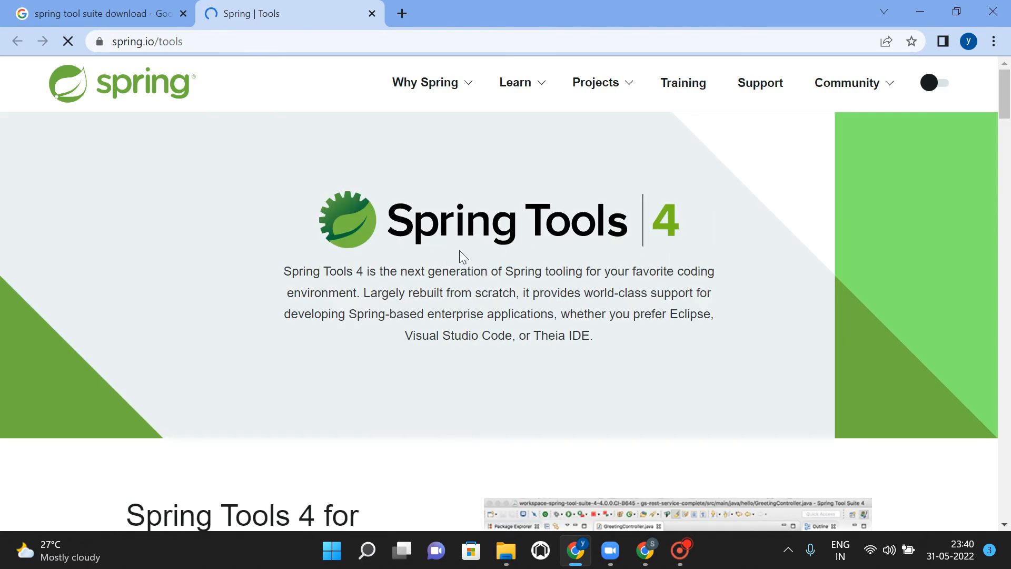
scroll(395, 272, down, 6)
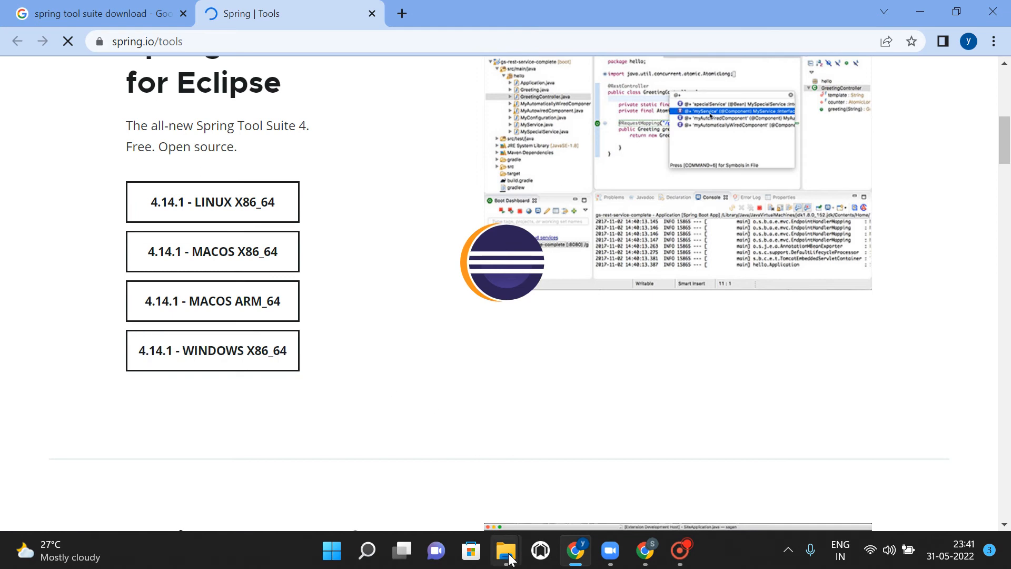
- Switch to File Explorer and open the sts-4.14.1.RELEASE folder on the Softwares (D:) drive
mouse_move(509, 557)
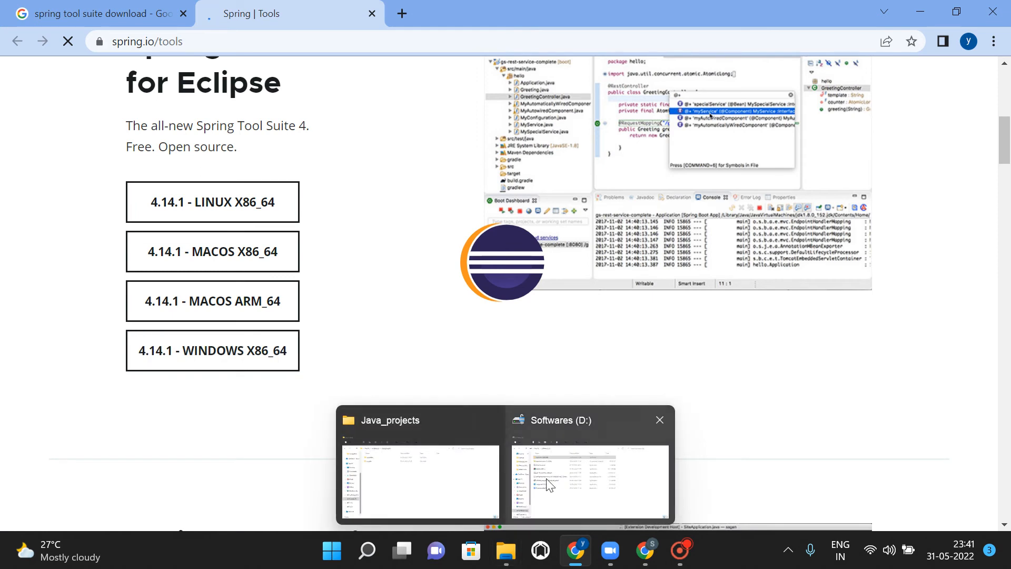
click(526, 463)
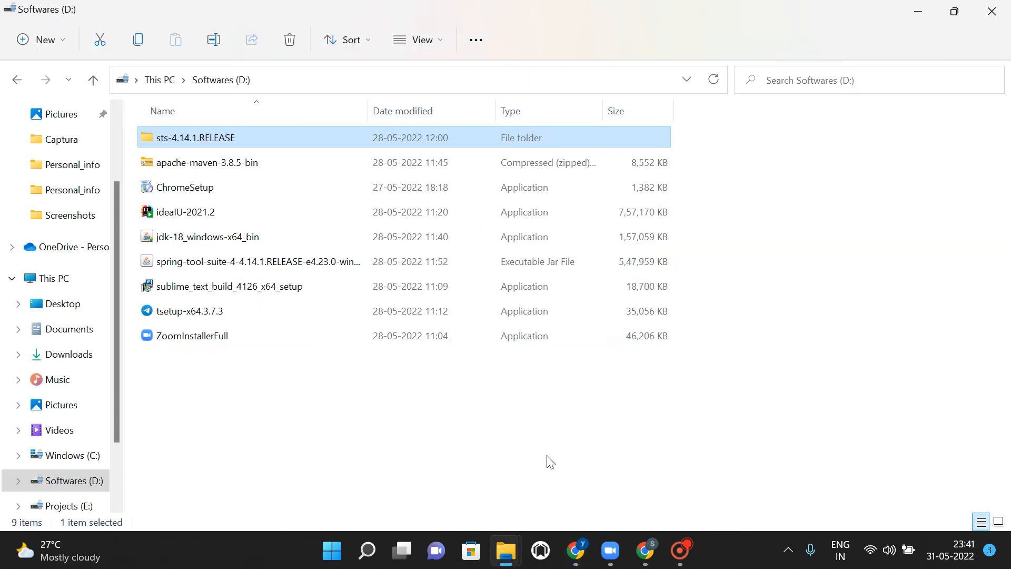
double_click(225, 140)
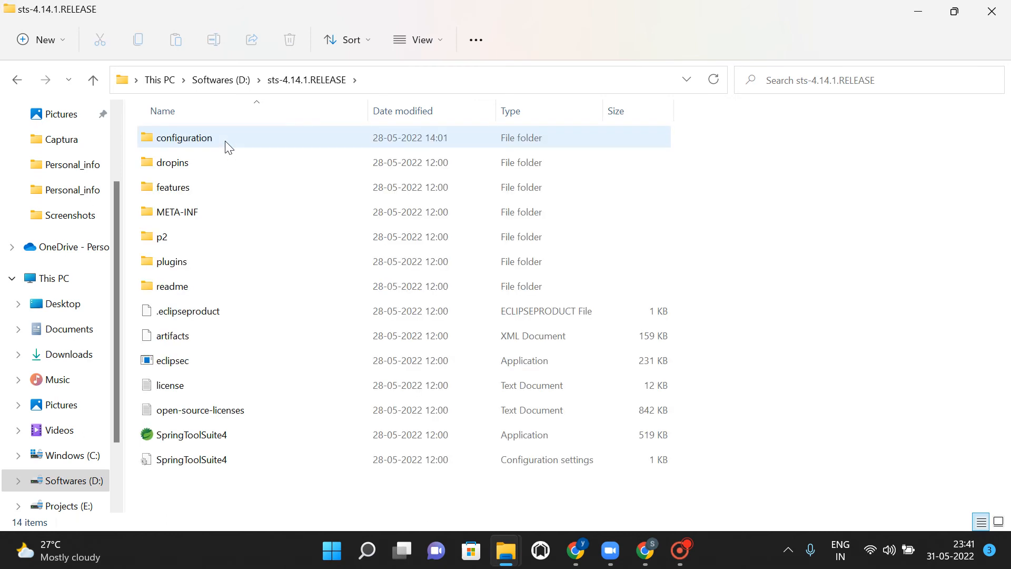
mouse_move(278, 441)
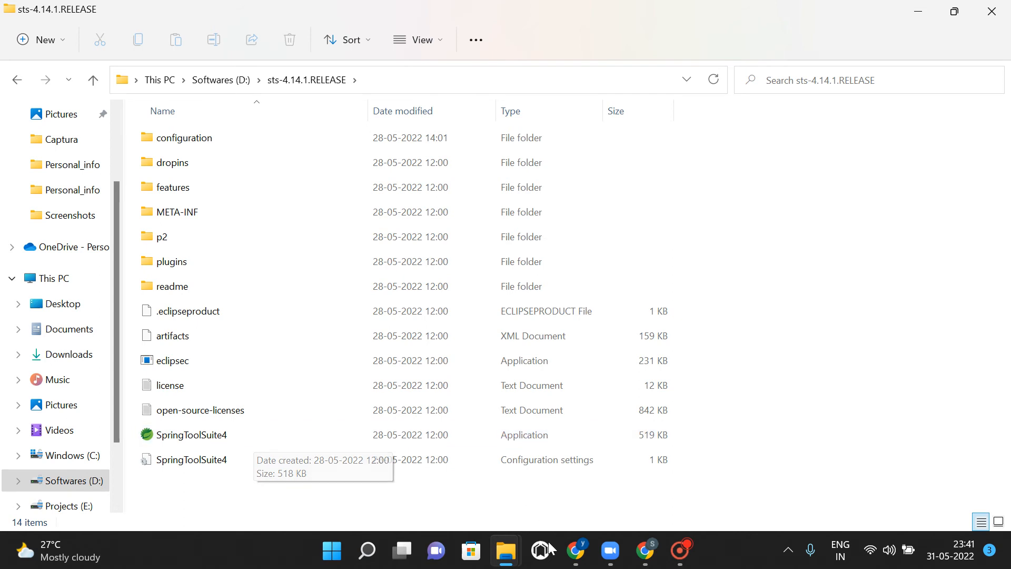
- Switch to Chrome to highlight the Spring Tools page address, and return to the sts-4.14.1.RELEASE folder
click(576, 550)
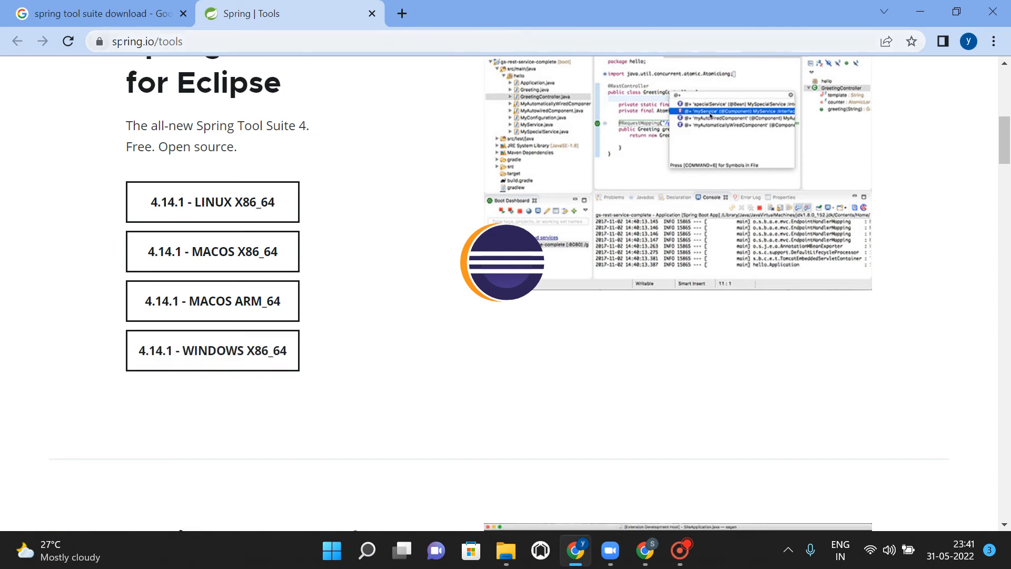
click(87, 41)
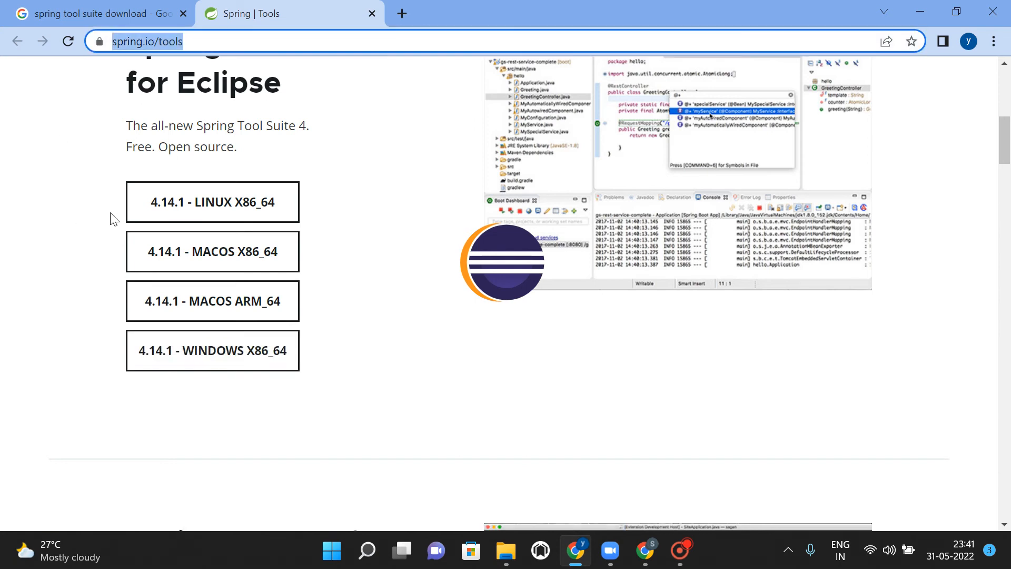
mouse_move(506, 556)
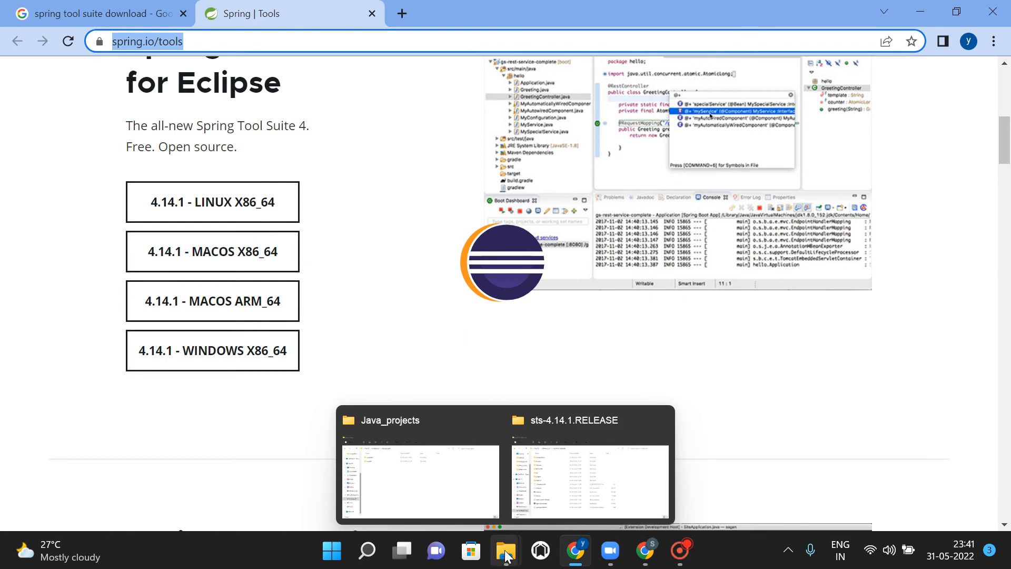
click(579, 466)
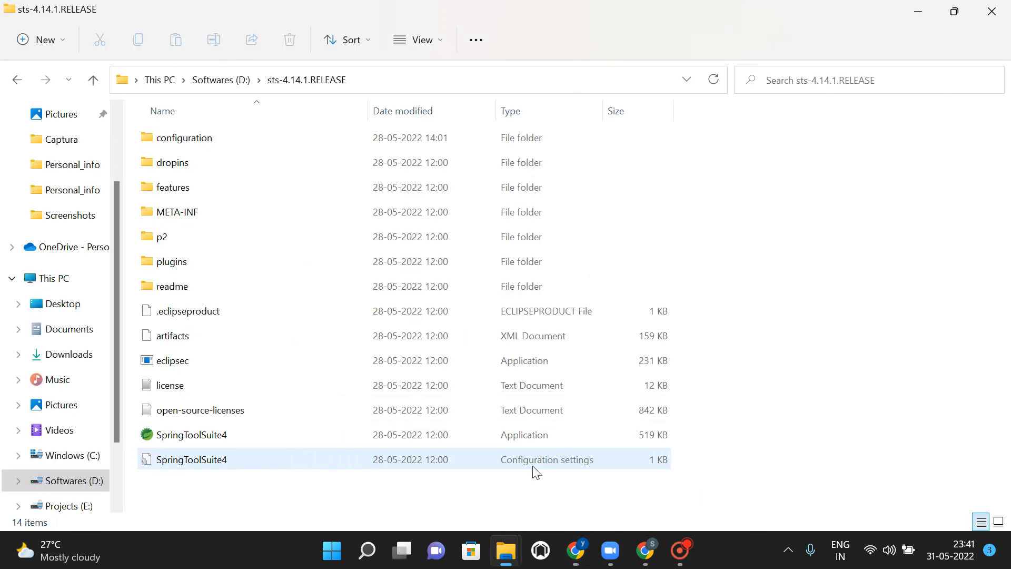
- Start the SpringToolSuite4 application and launch it with E:\Java_projects as the workspace
click(214, 439)
double_click(213, 439)
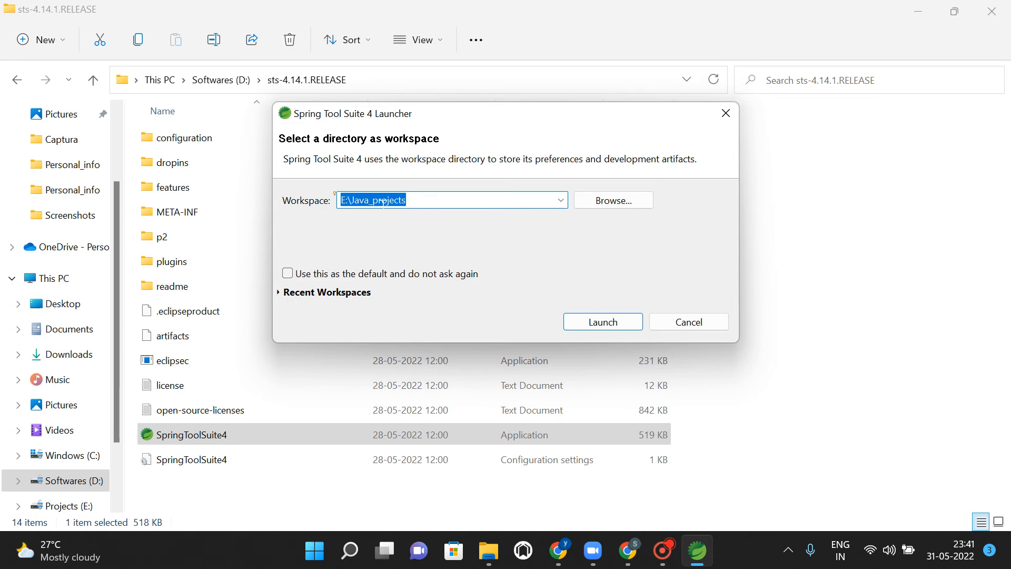
click(583, 320)
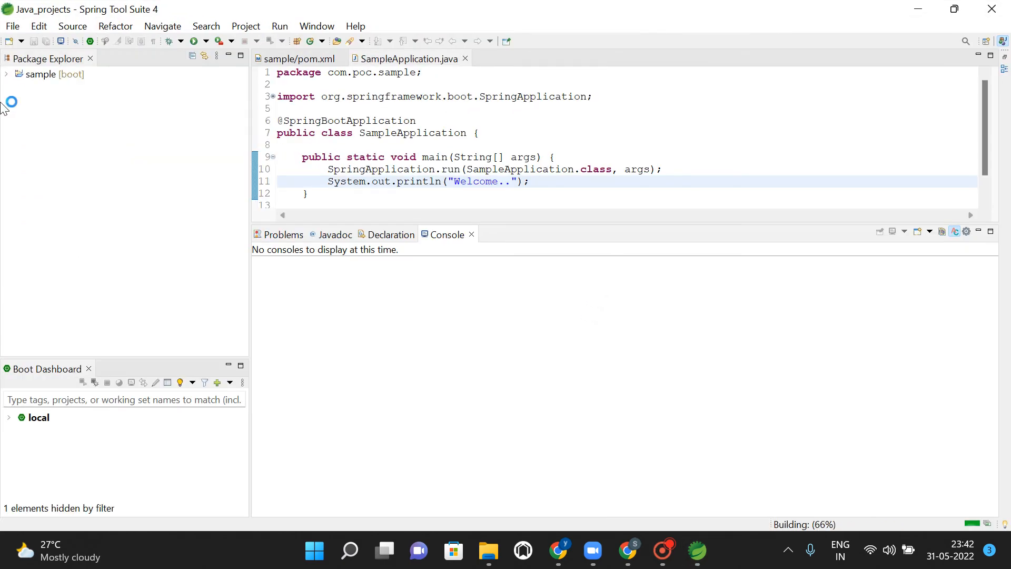
- Close the sample project in the workspace
click(61, 79)
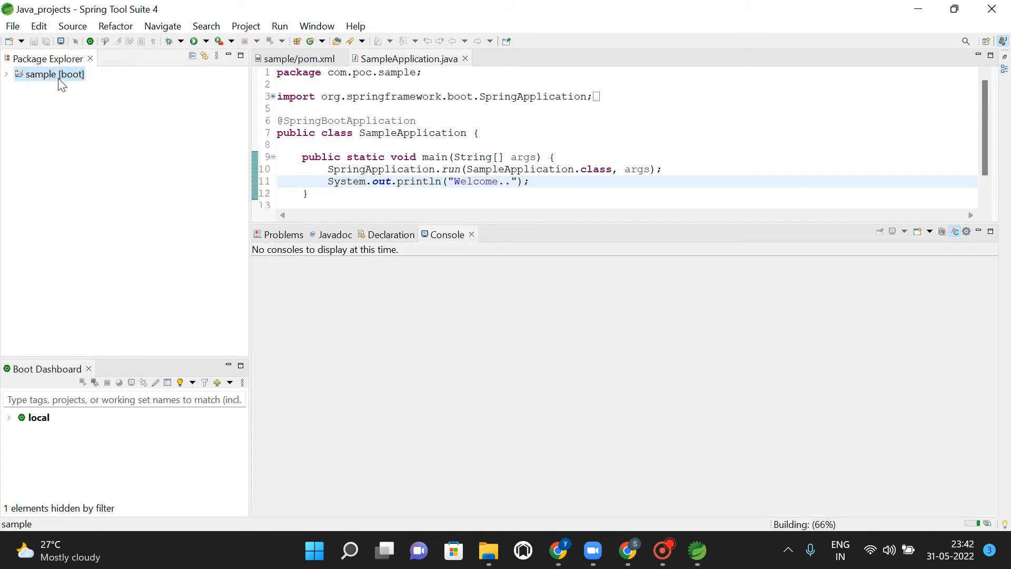
right_click(60, 80)
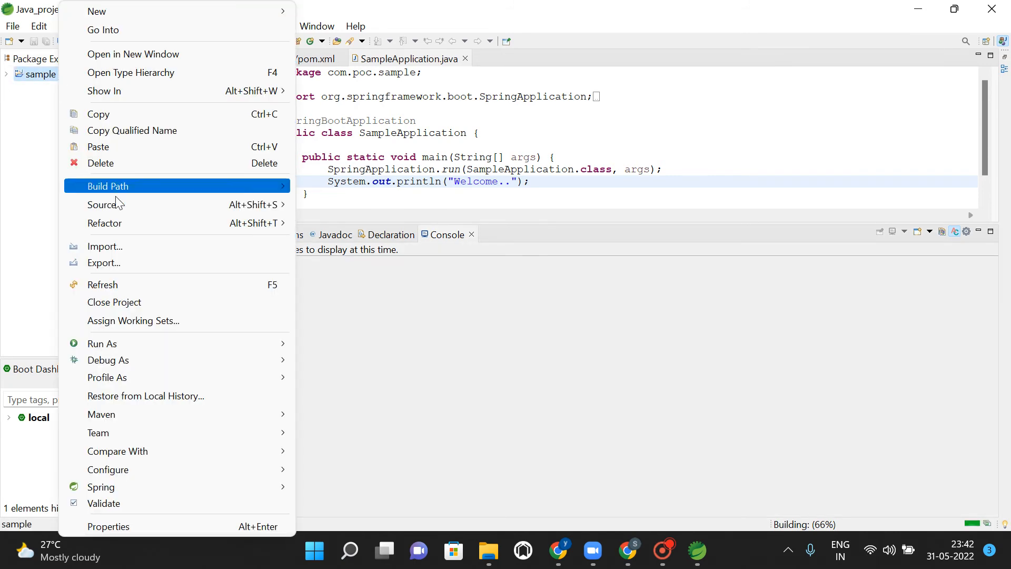
click(127, 303)
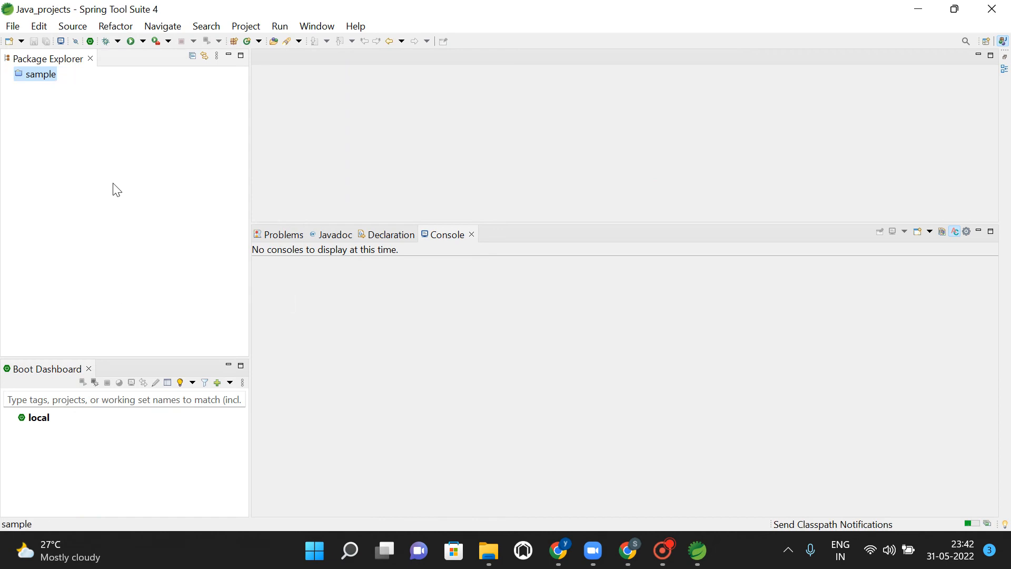
- Delete the closed sample project from the workspace, including its contents on disk
right_click(46, 81)
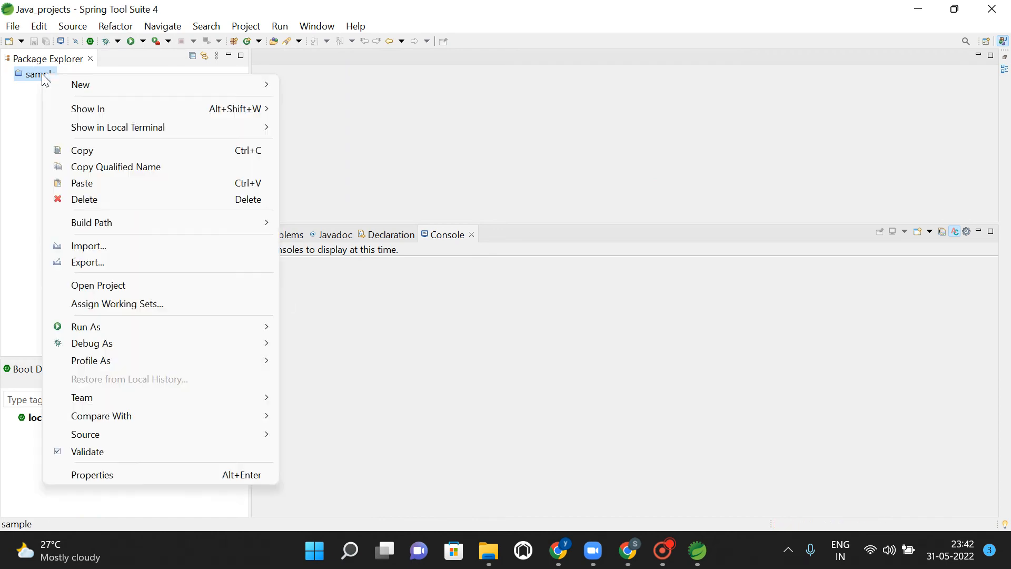
click(86, 199)
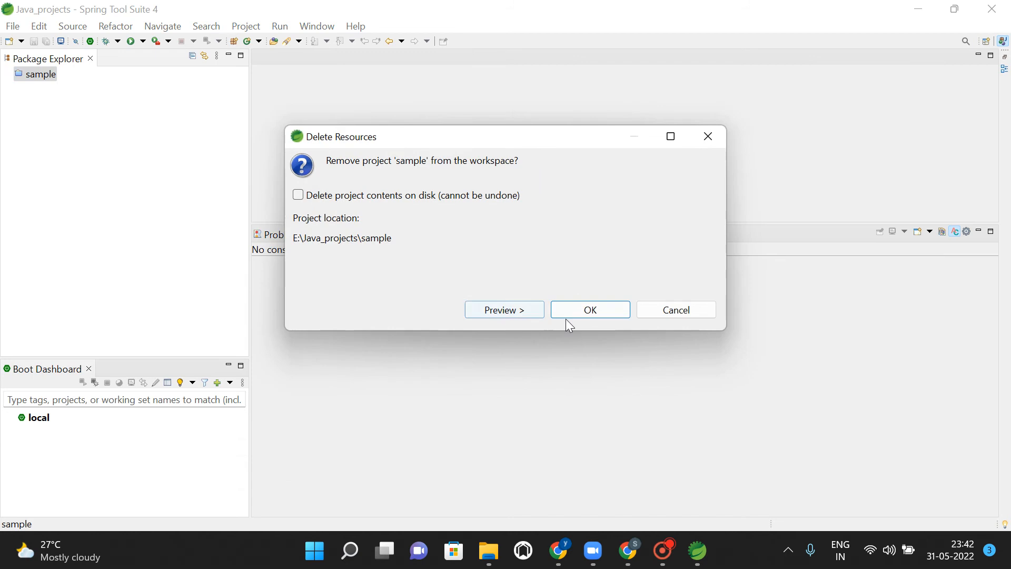
click(454, 197)
click(576, 315)
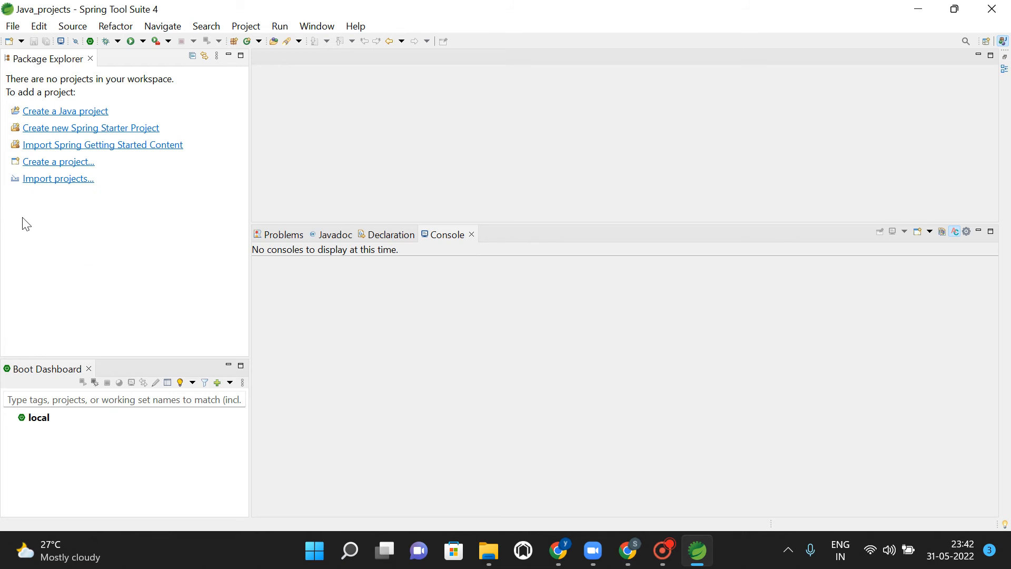
- Switch to Chrome and open spring.io in a new tab
click(556, 558)
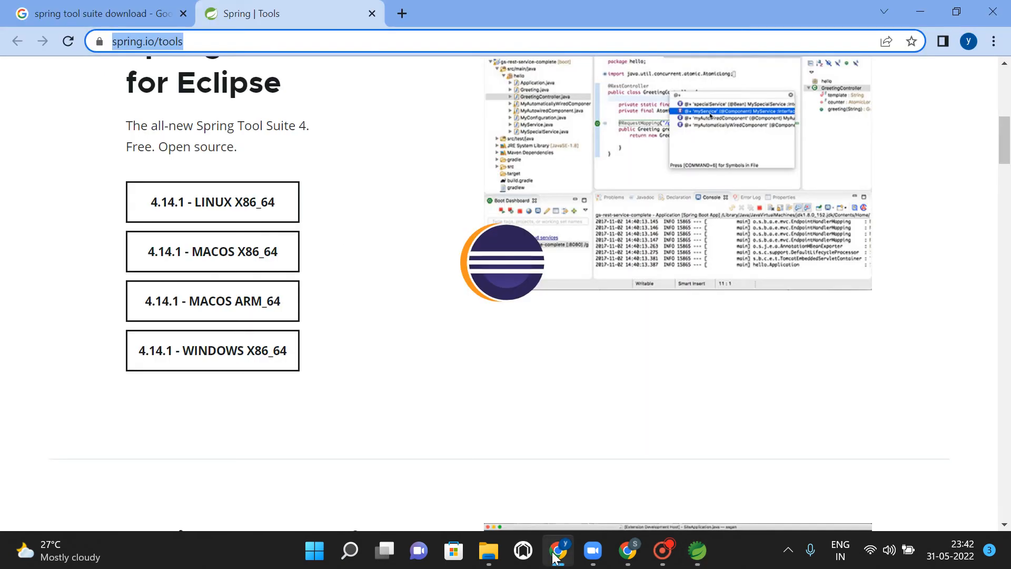
click(401, 14)
text(spring)
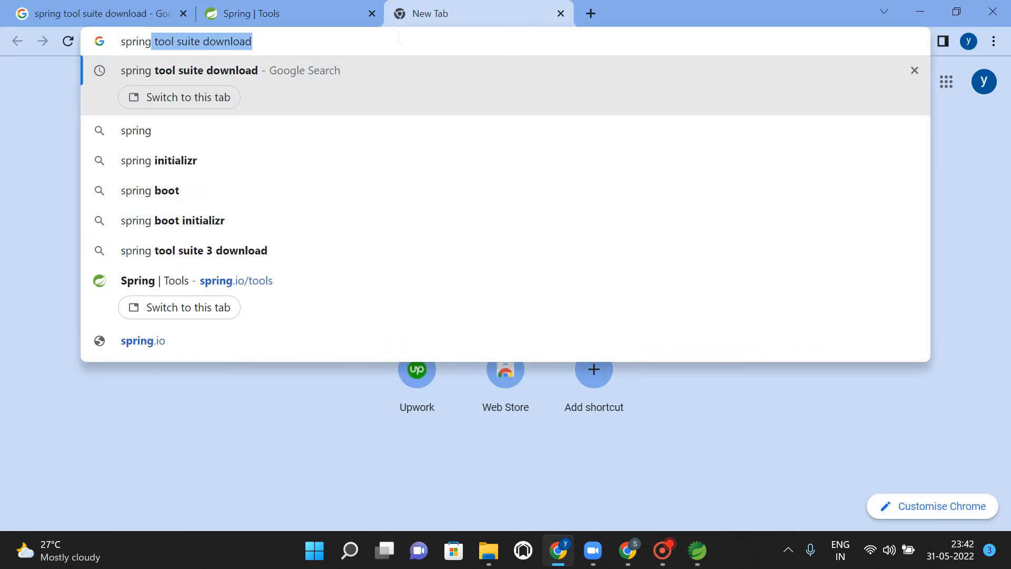
text(.io)
key(Return)
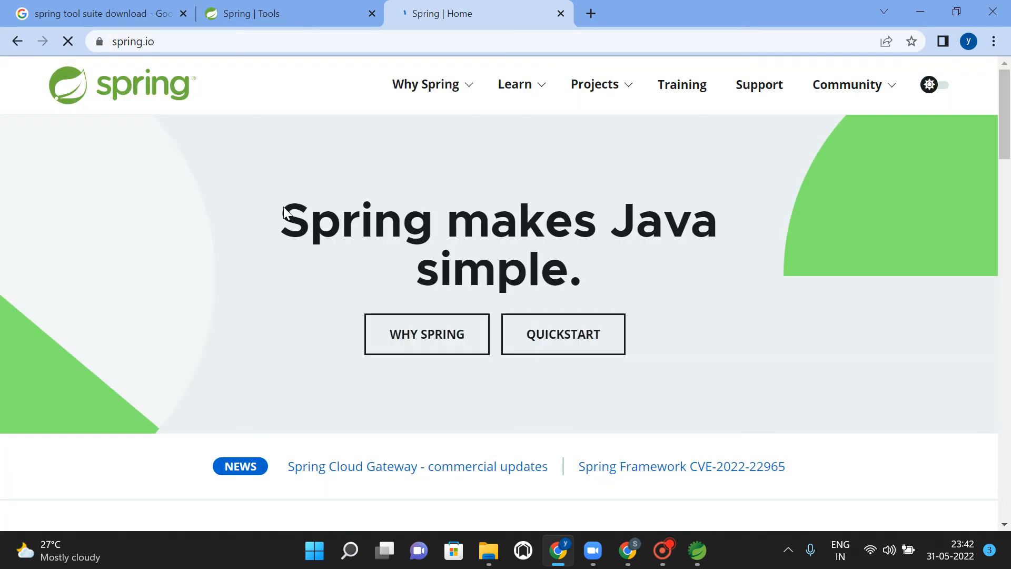
- Search for "create spring boot project with spring initializr" and open the Spring Initializr result at start.spring.io
mouse_move(409, 101)
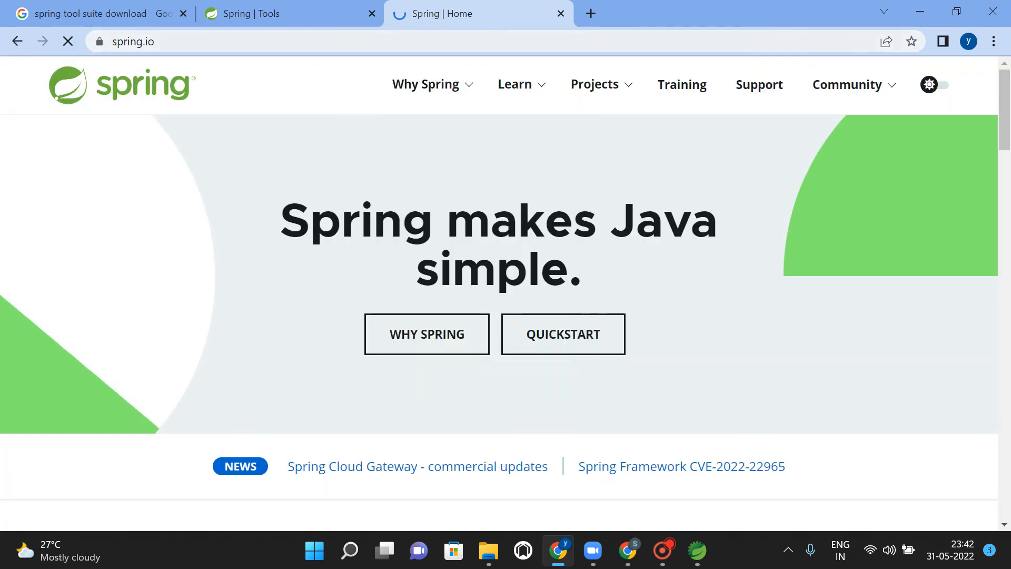
click(410, 42)
text(create)
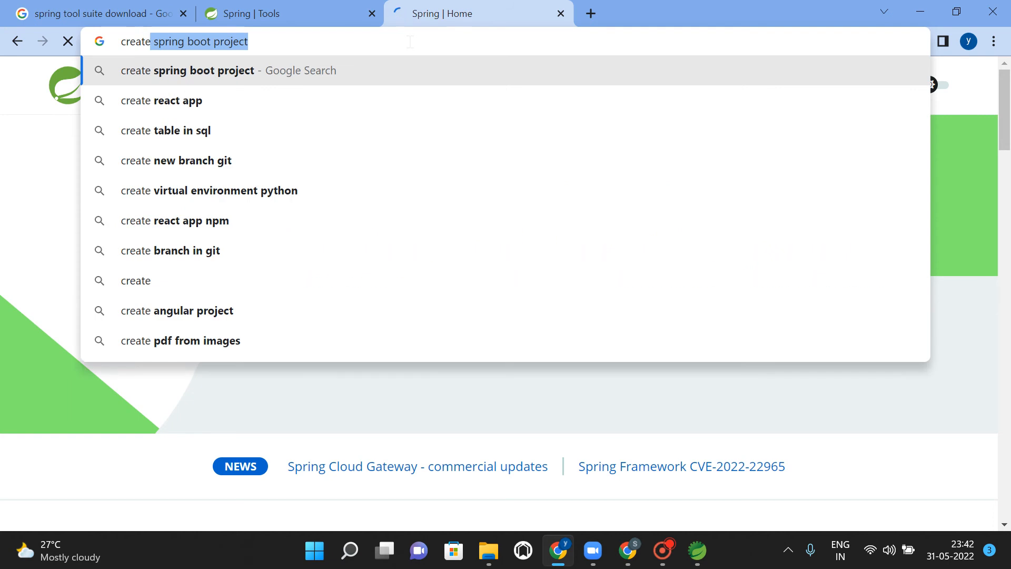
key(Right)
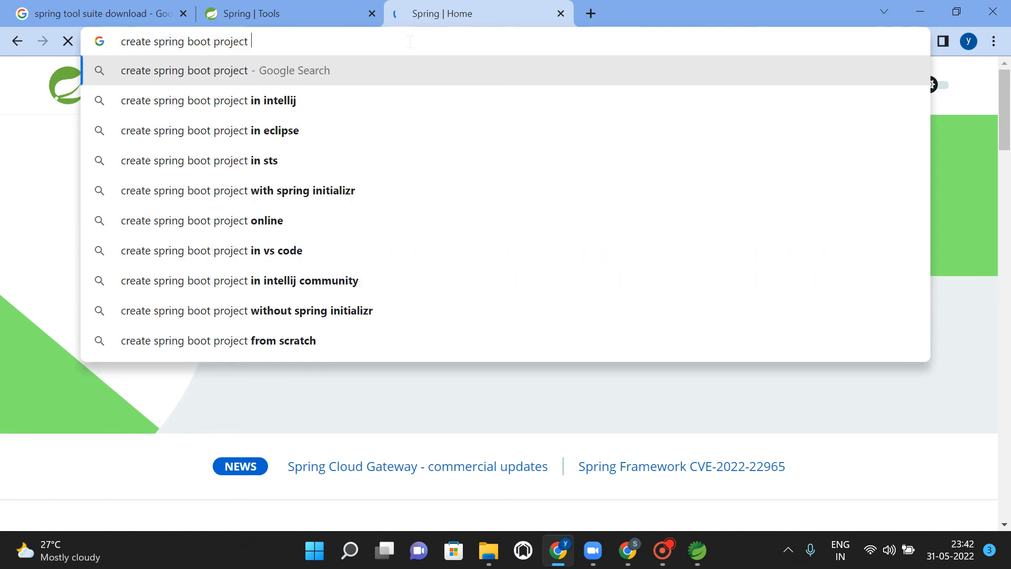
click(352, 182)
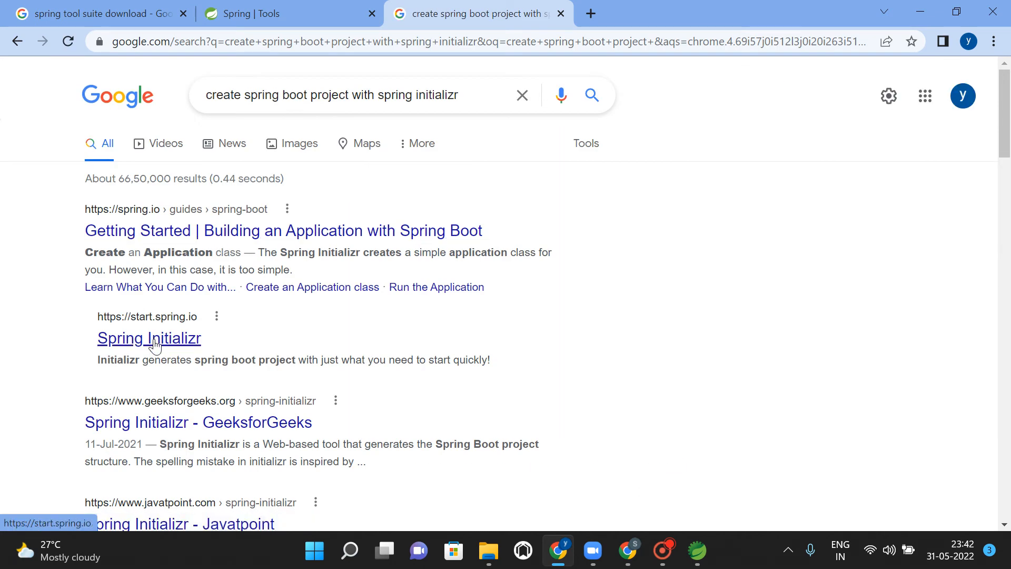
click(156, 346)
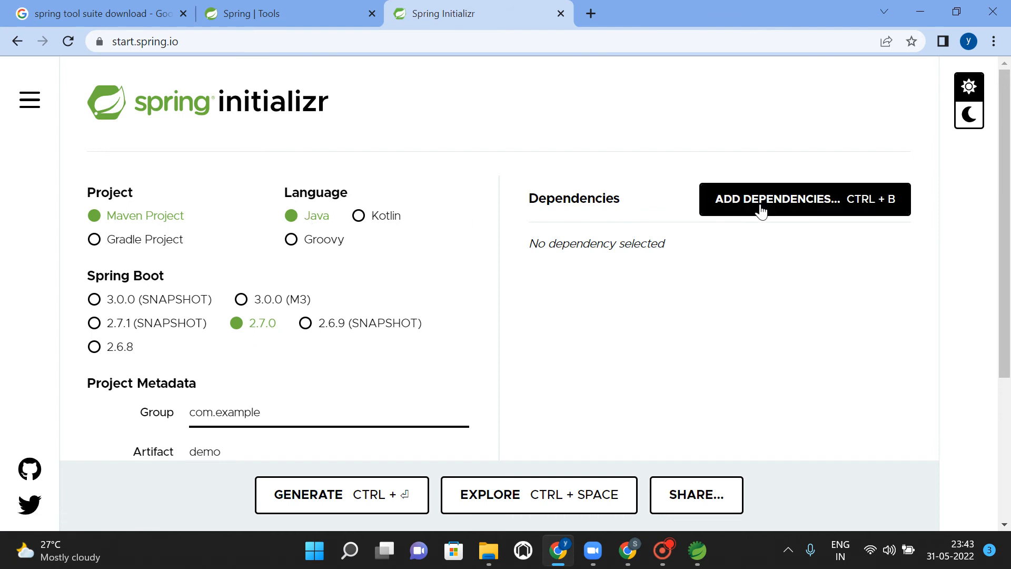
- Review the project options and metadata, and set the Java version to 18
scroll(418, 309, down, 4)
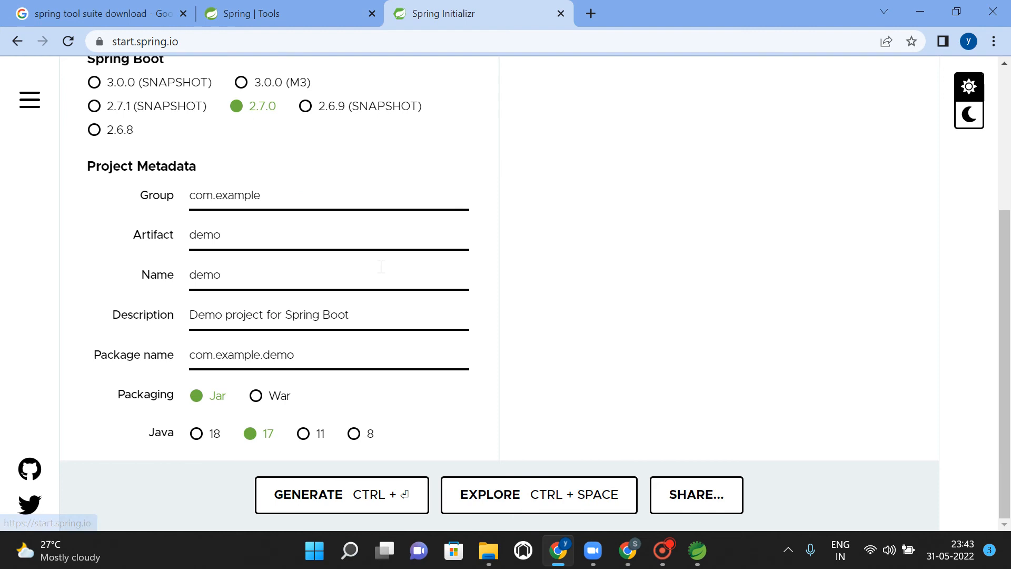
scroll(381, 269, up, 3)
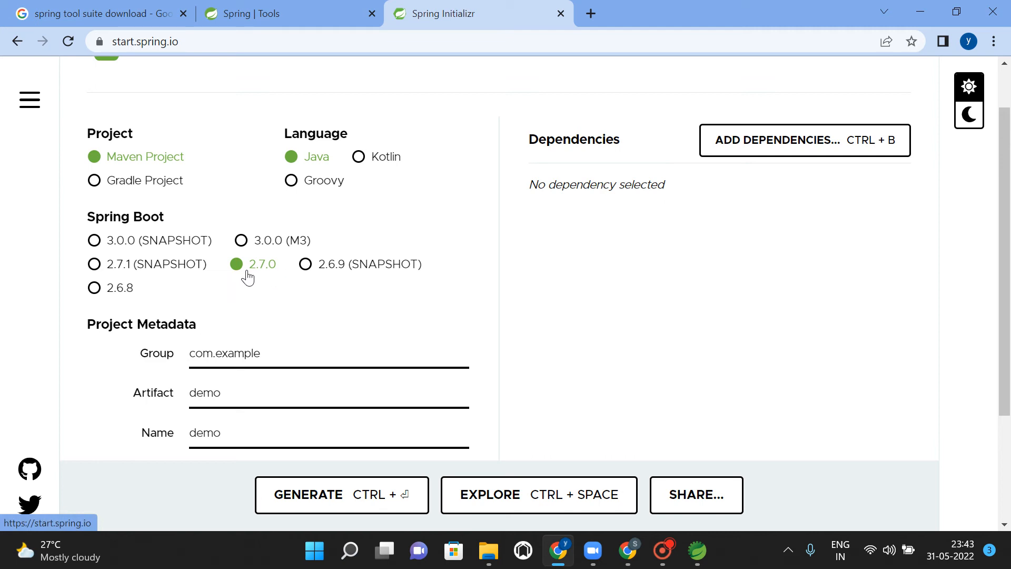
scroll(301, 345, down, 1)
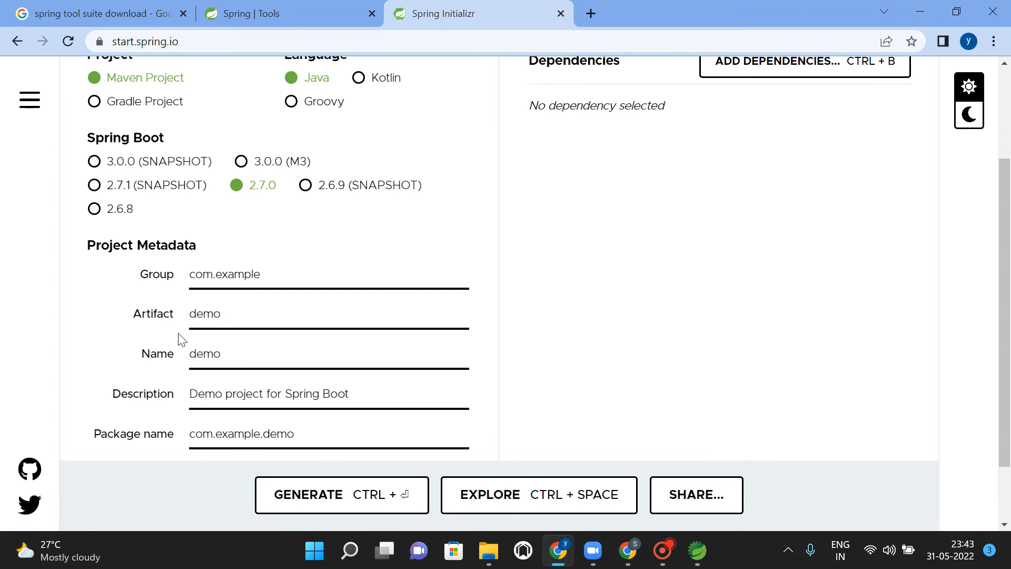
scroll(217, 354, down, 1)
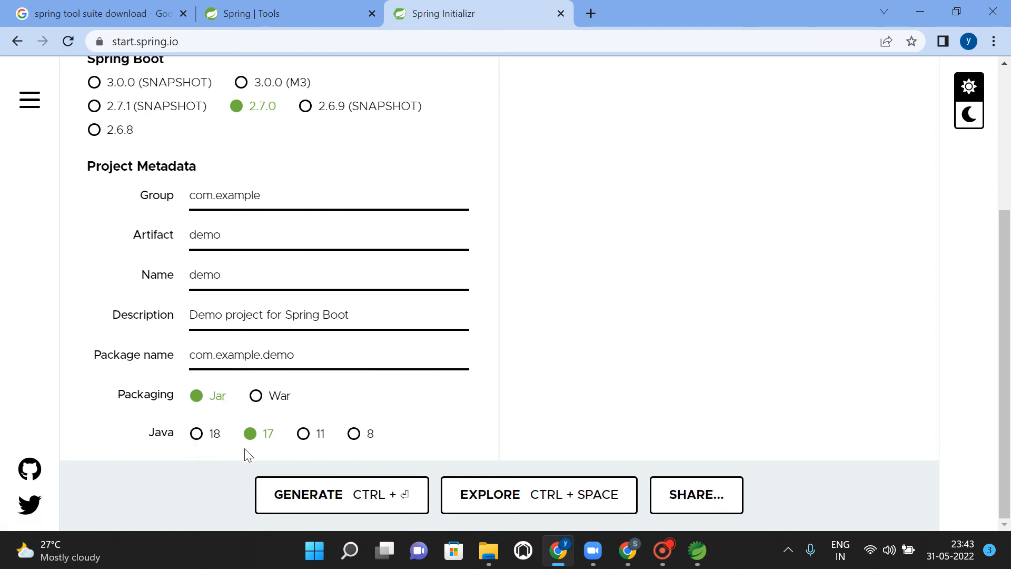
click(196, 444)
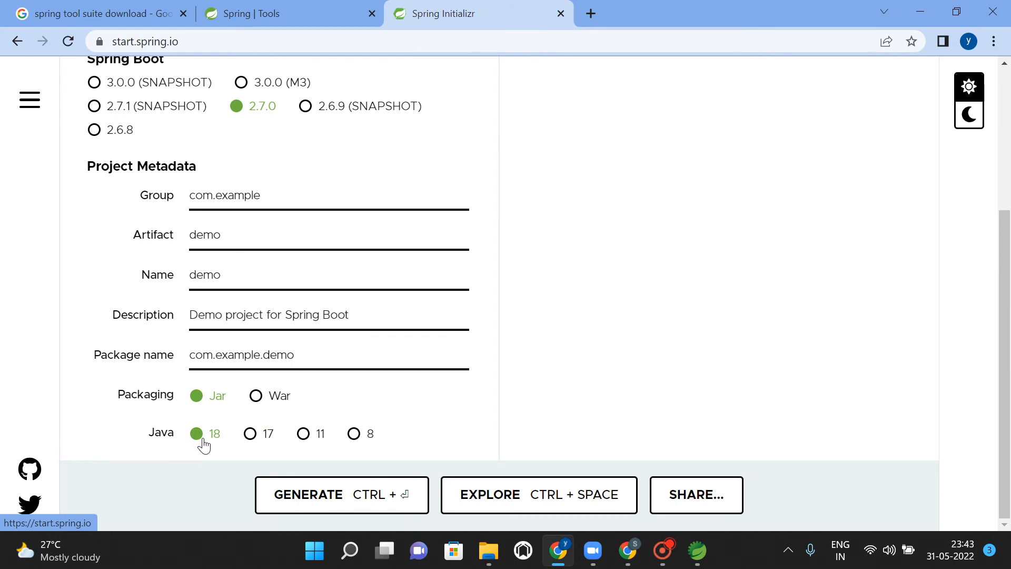
- Add the Spring Web dependency to the project and generate the demo.zip download
scroll(609, 361, up, 4)
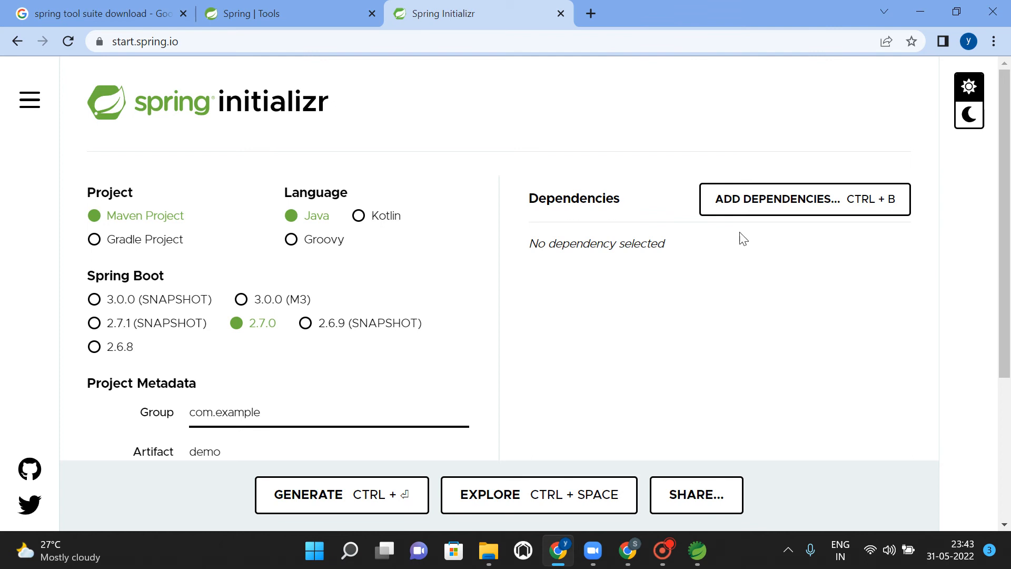
click(759, 199)
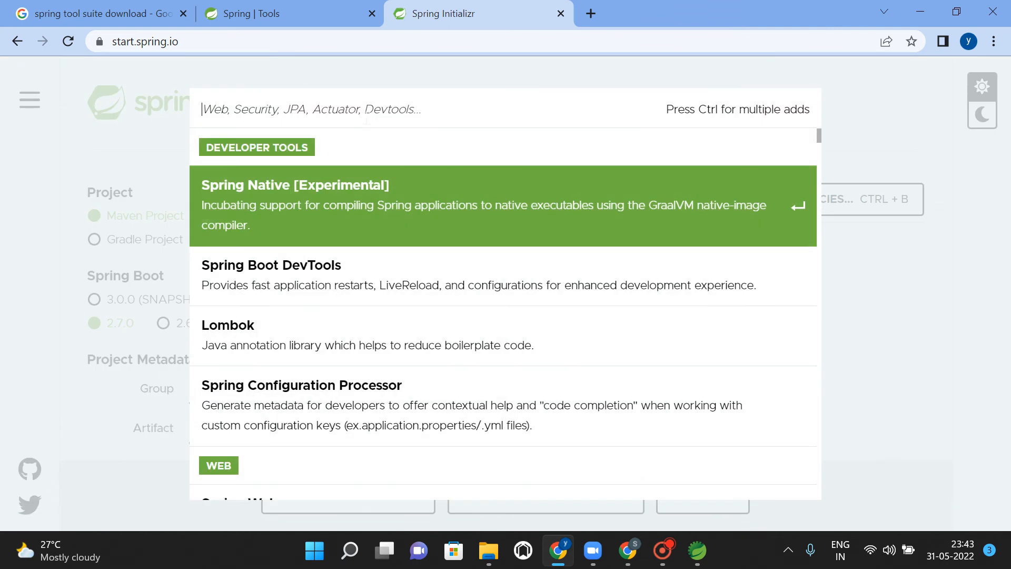
text(web)
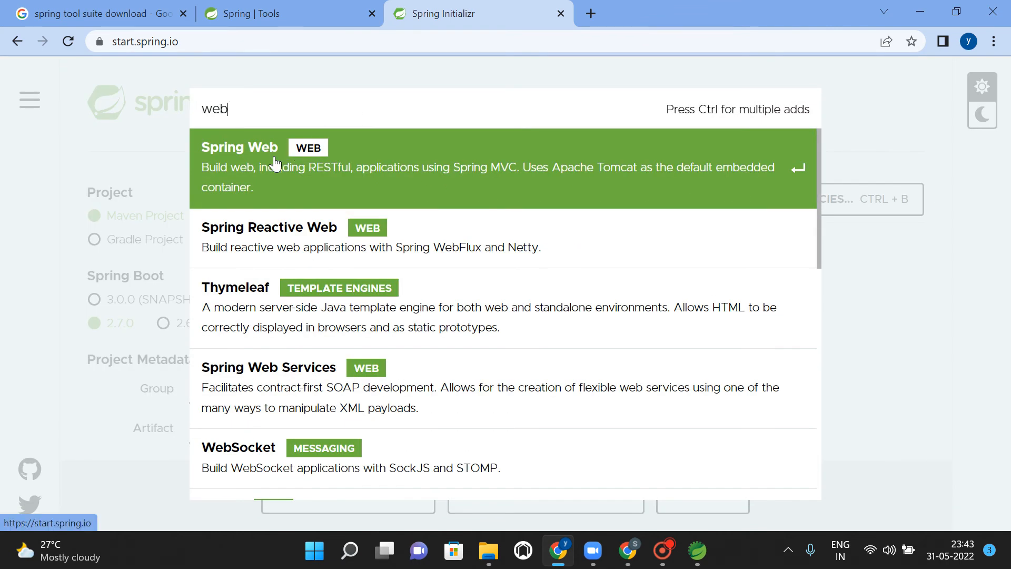
click(275, 164)
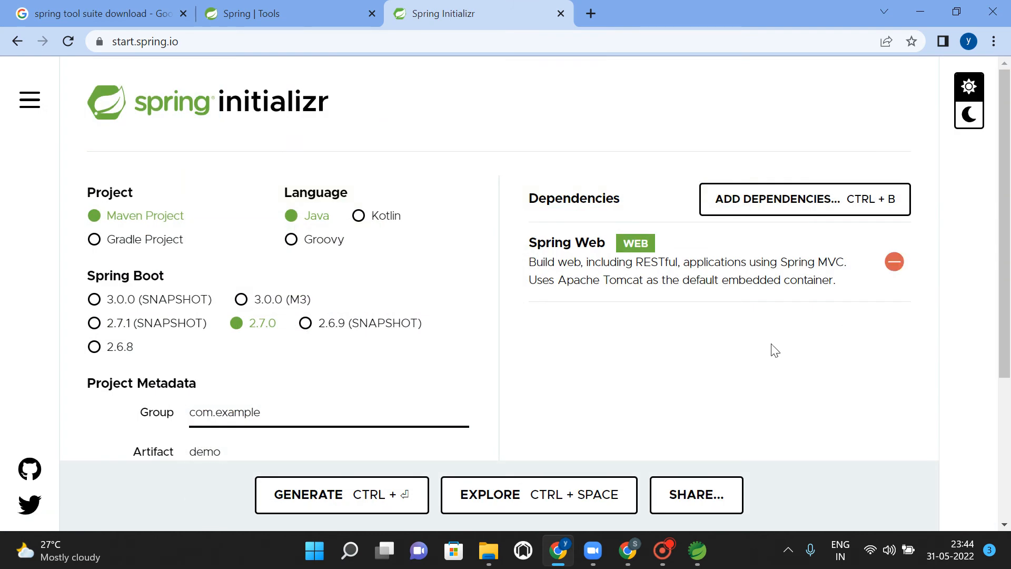
click(371, 494)
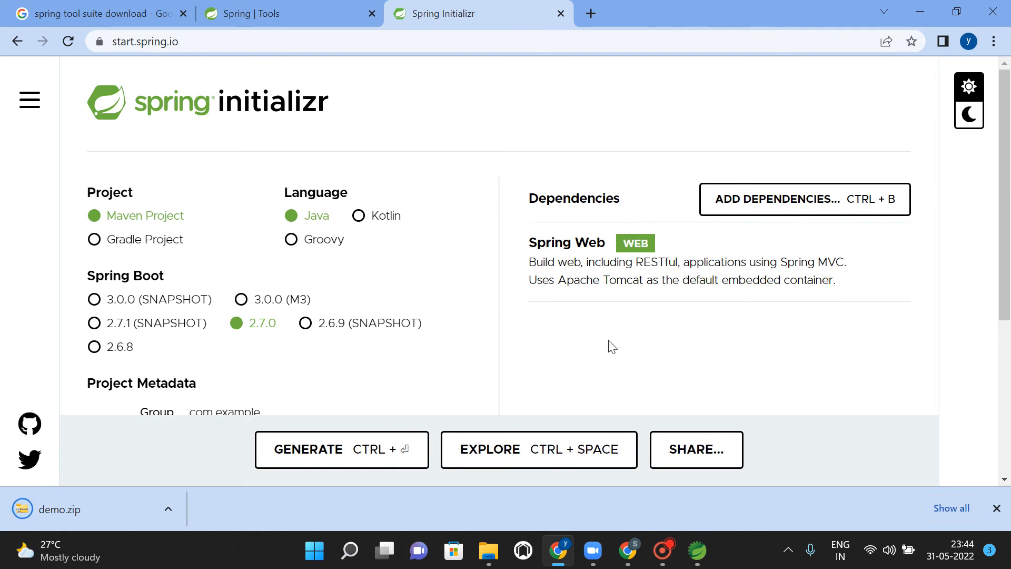
- Explore the generated project and examine the Java version, group, artifact, version and description in pom.xml
scroll(611, 346, down, 3)
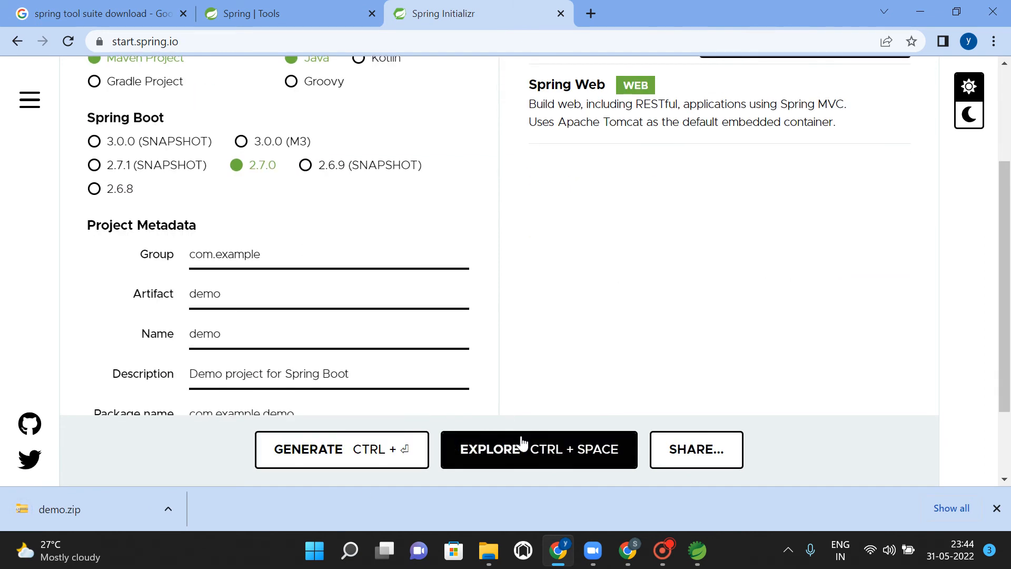
click(507, 451)
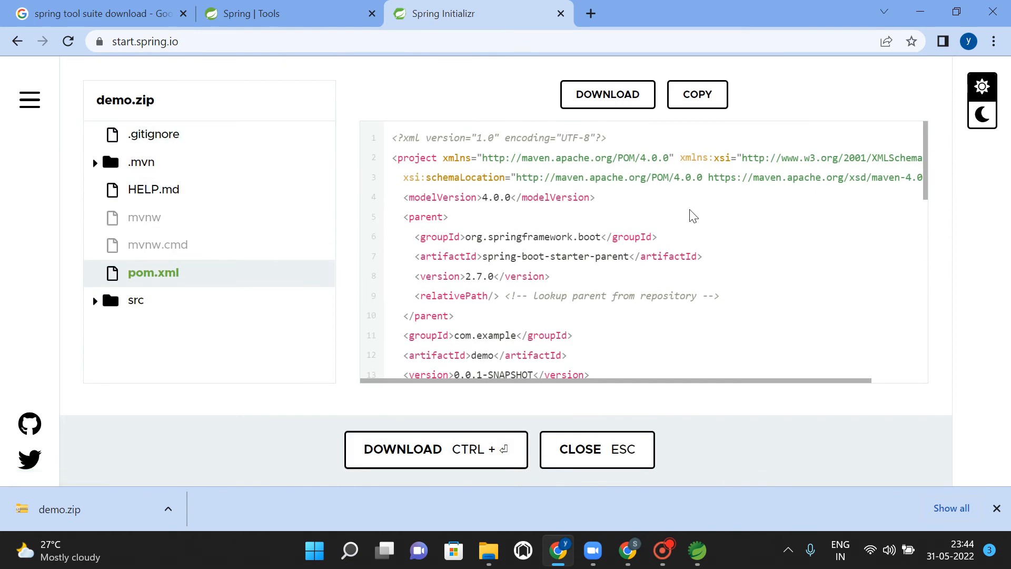
scroll(533, 240, down, 3)
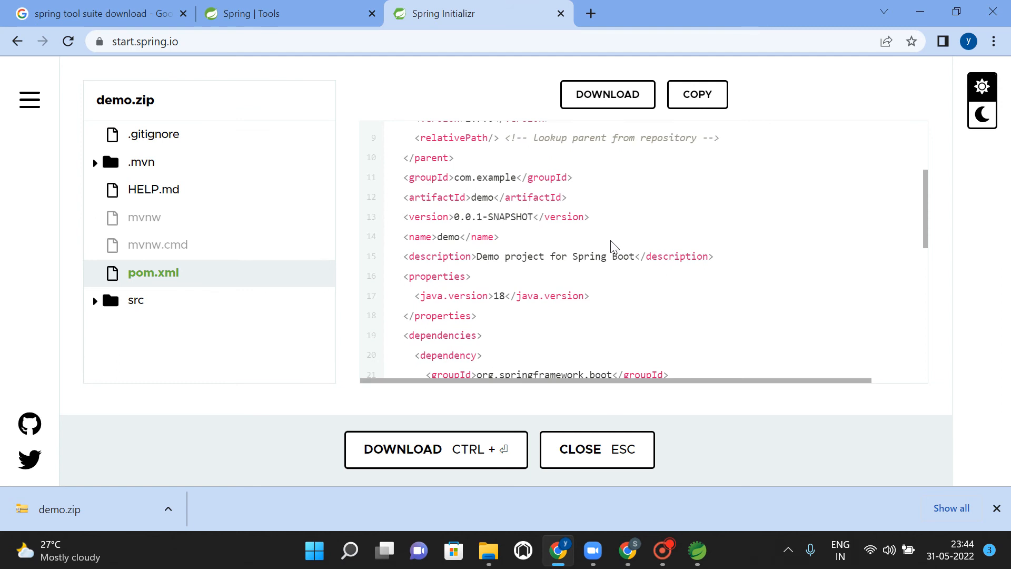
scroll(614, 250, down, 3)
scroll(614, 253, up, 3)
drag(414, 295, 614, 298)
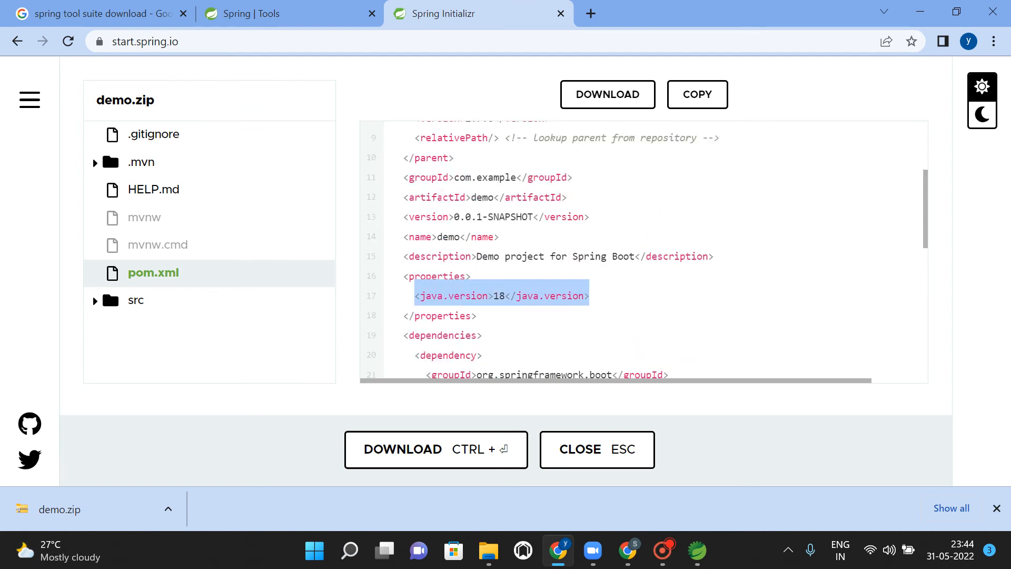
drag(438, 177, 522, 174)
drag(467, 196, 501, 195)
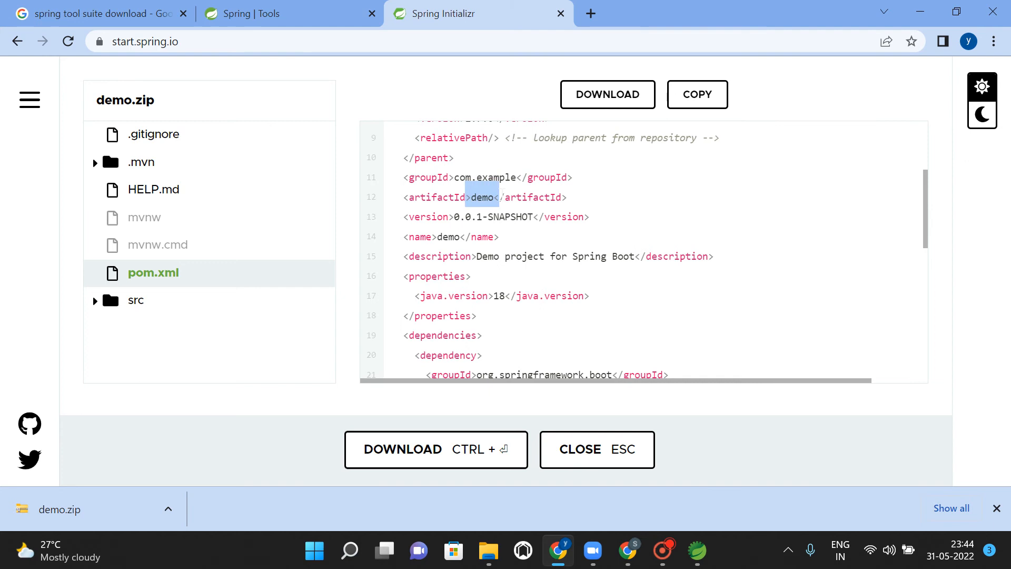
drag(448, 217, 522, 217)
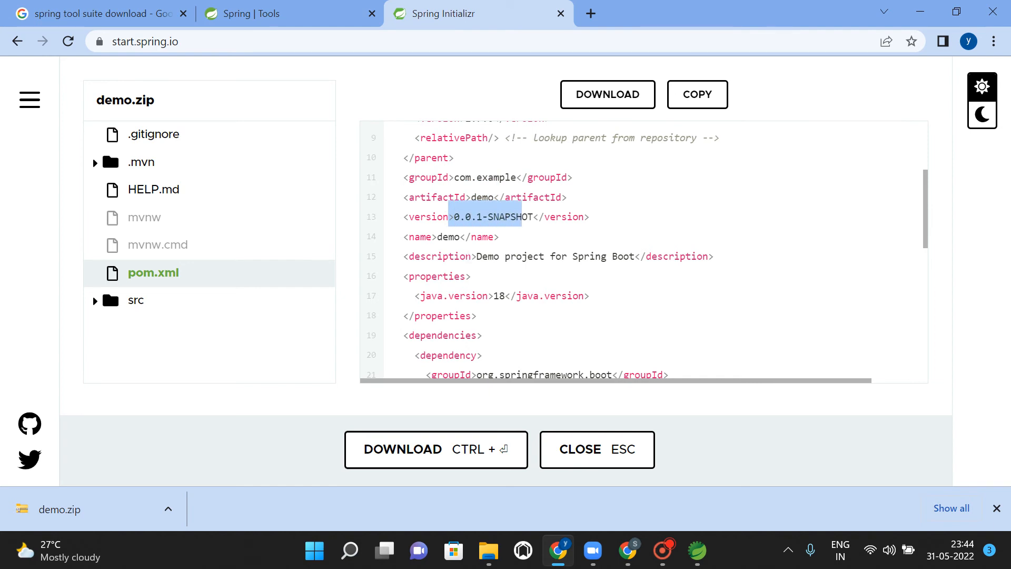
drag(465, 256, 641, 256)
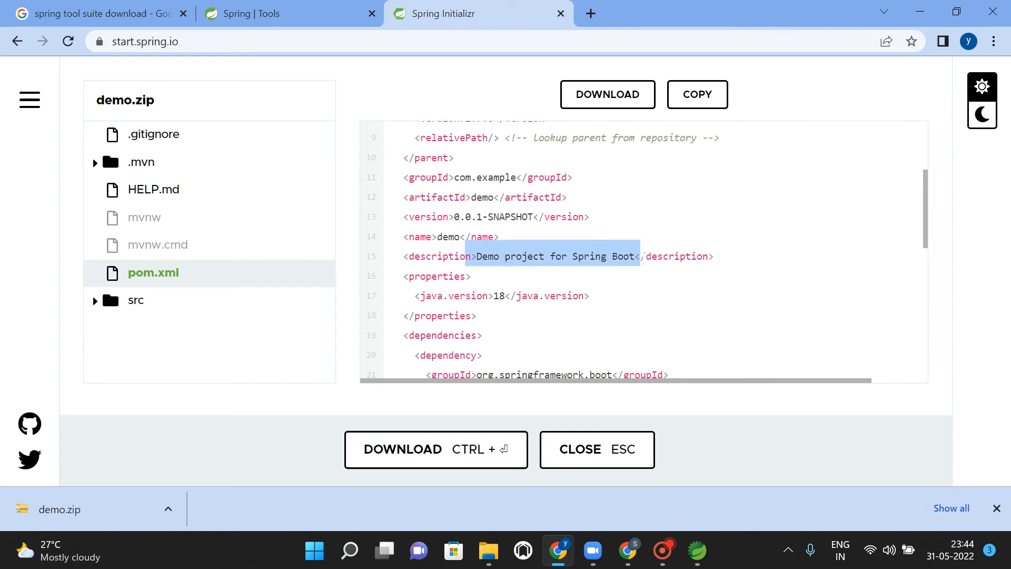
- Examine the build plugin and the web and test starter dependencies in pom.xml
scroll(641, 257, down, 6)
scroll(644, 264, down, 2)
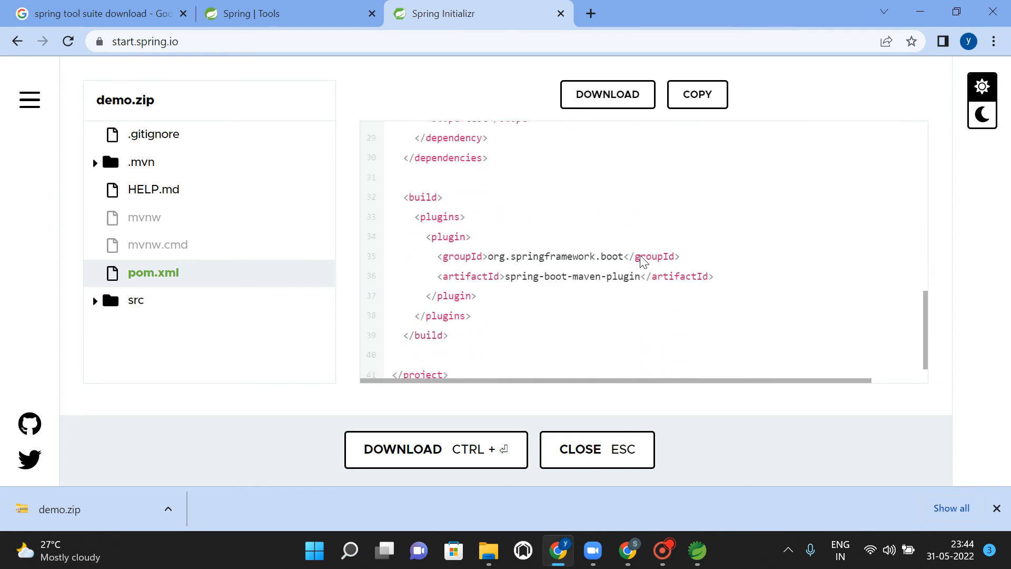
scroll(641, 261, up, 5)
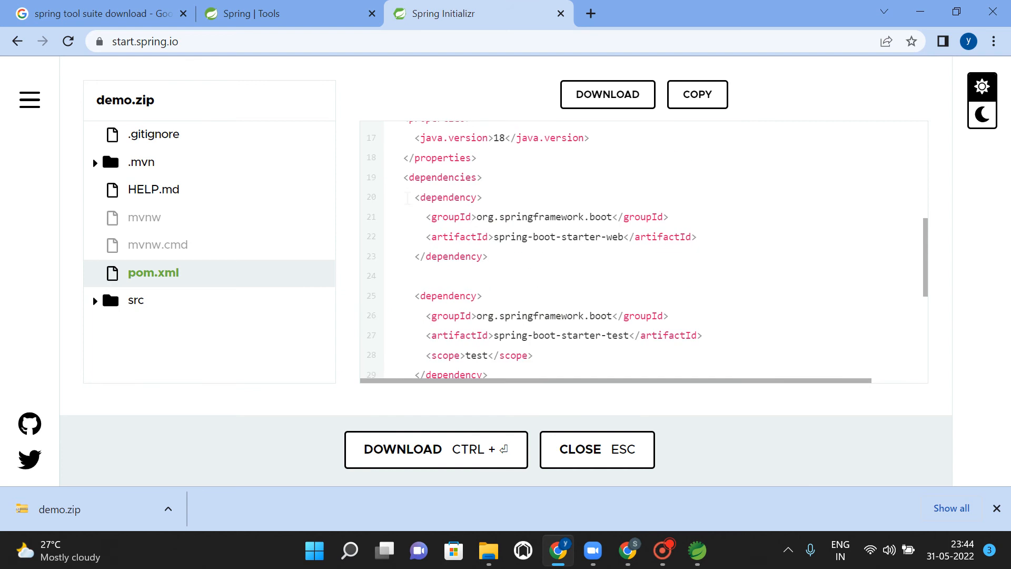
drag(408, 198, 511, 252)
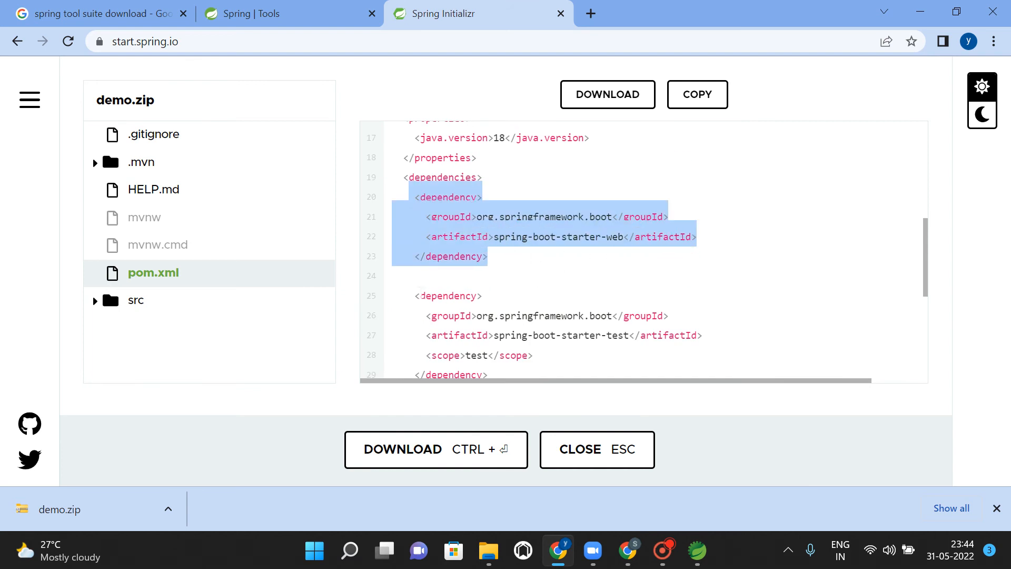
drag(400, 292, 510, 352)
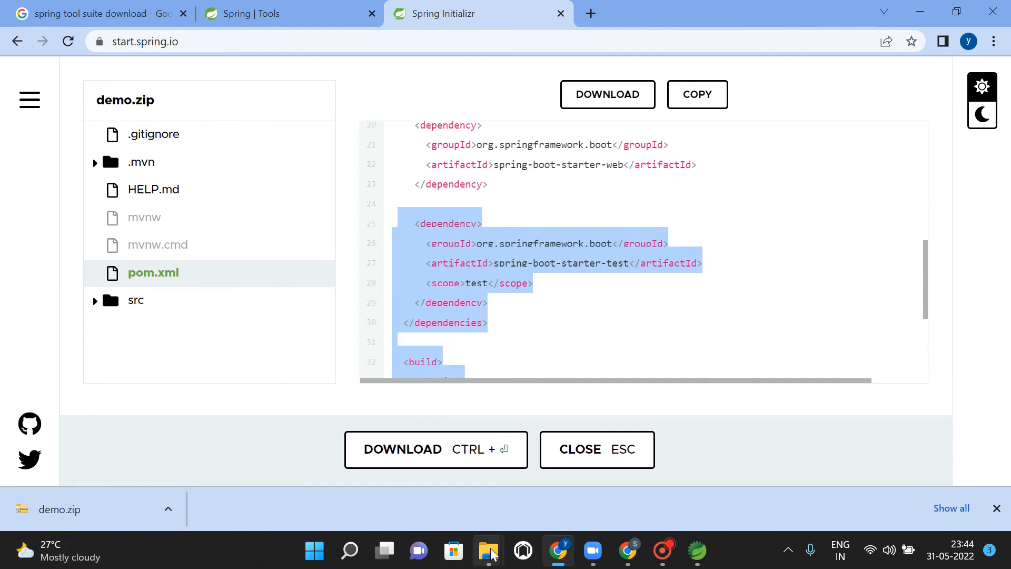
- Show the downloaded demo.zip in its folder and look through the project files inside the archive
click(168, 509)
click(201, 452)
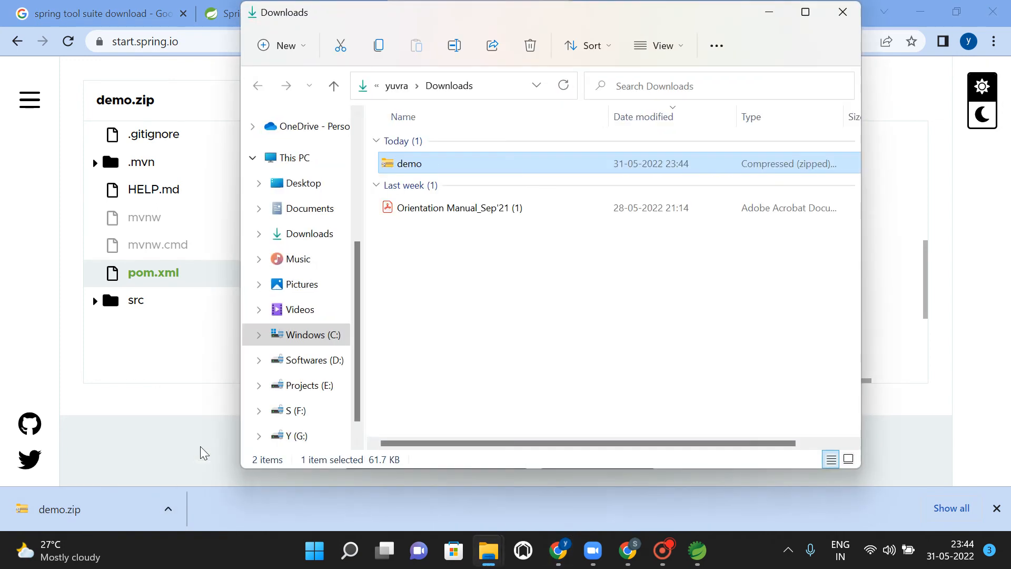
right_click(440, 174)
mouse_move(506, 251)
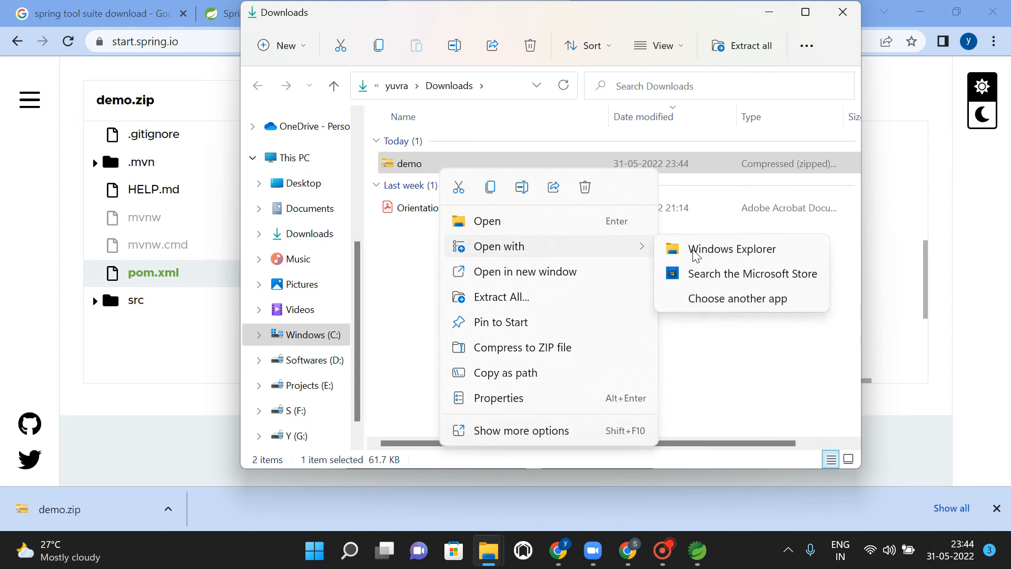
click(488, 226)
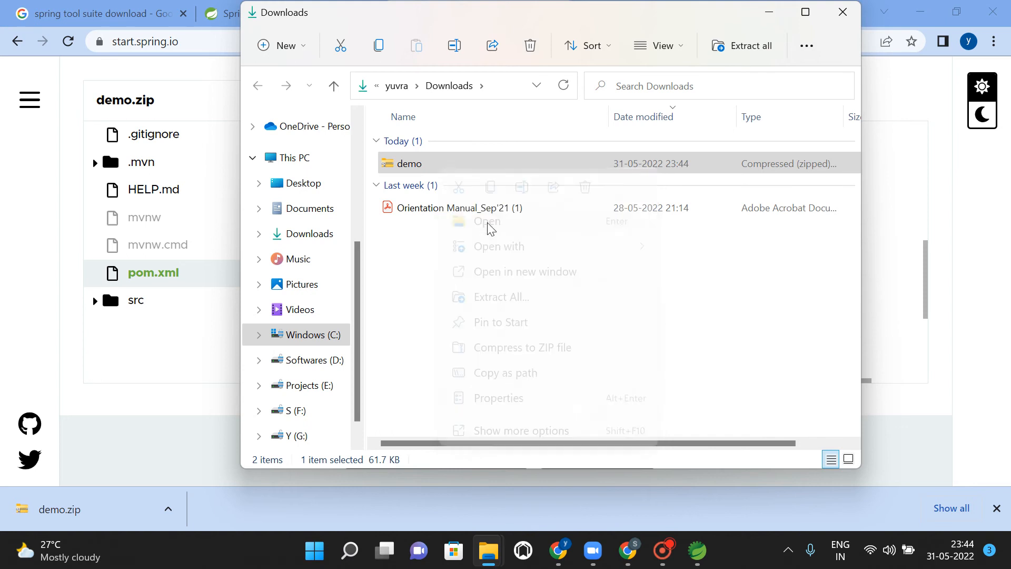
double_click(440, 147)
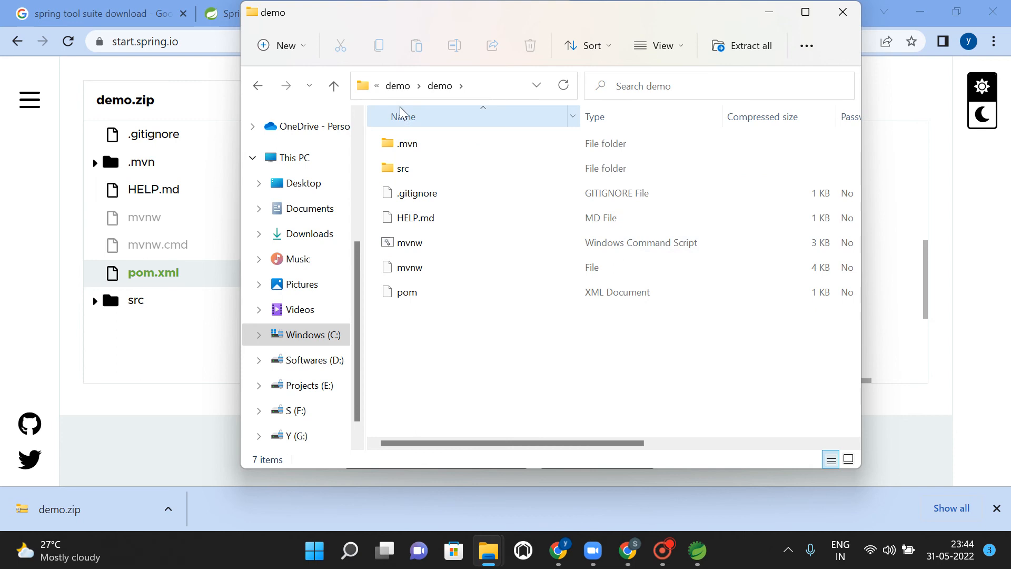
click(399, 85)
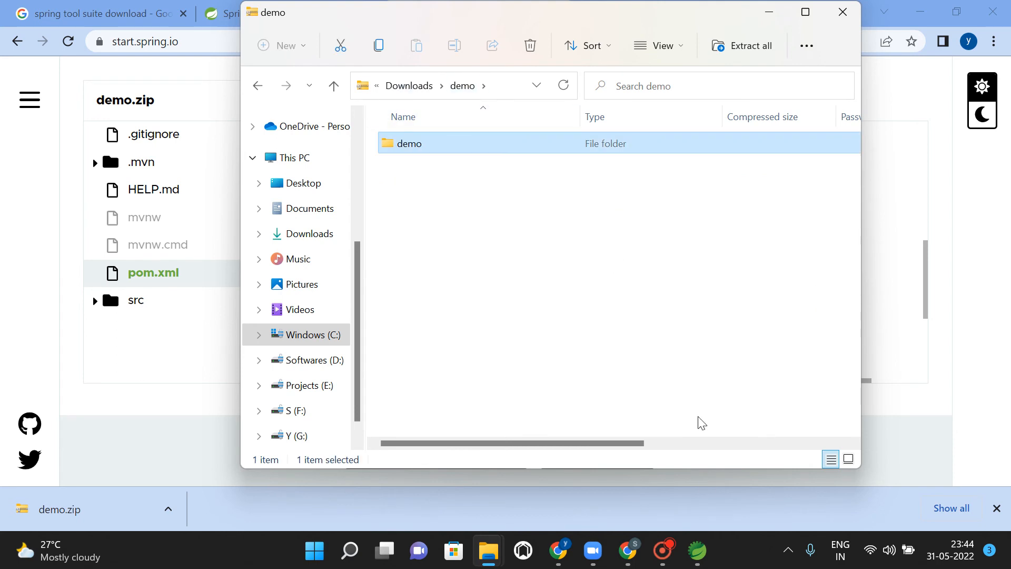
- Switch to Spring Tool Suite and start a project import with the Existing Maven Projects wizard
click(698, 550)
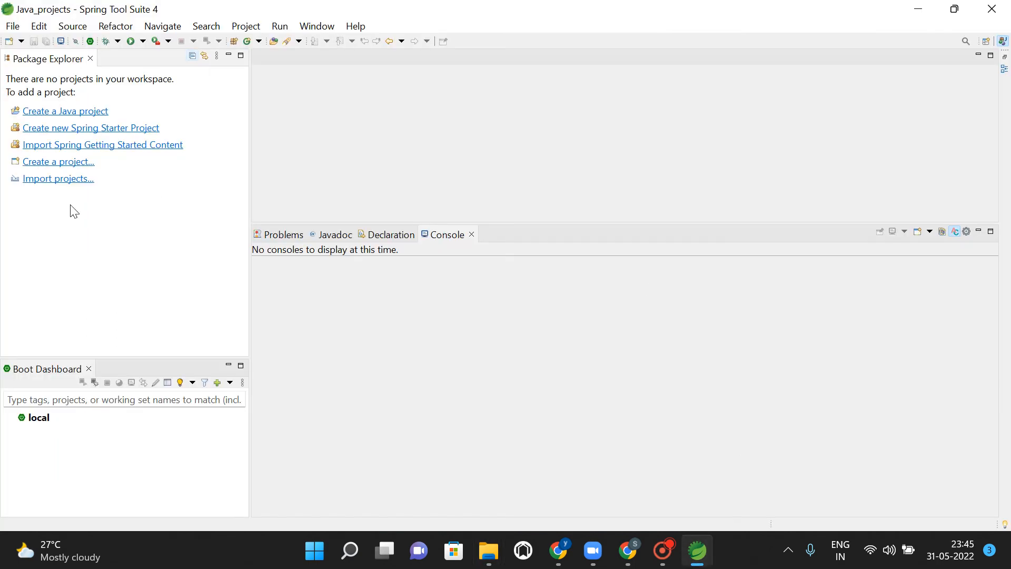
click(119, 154)
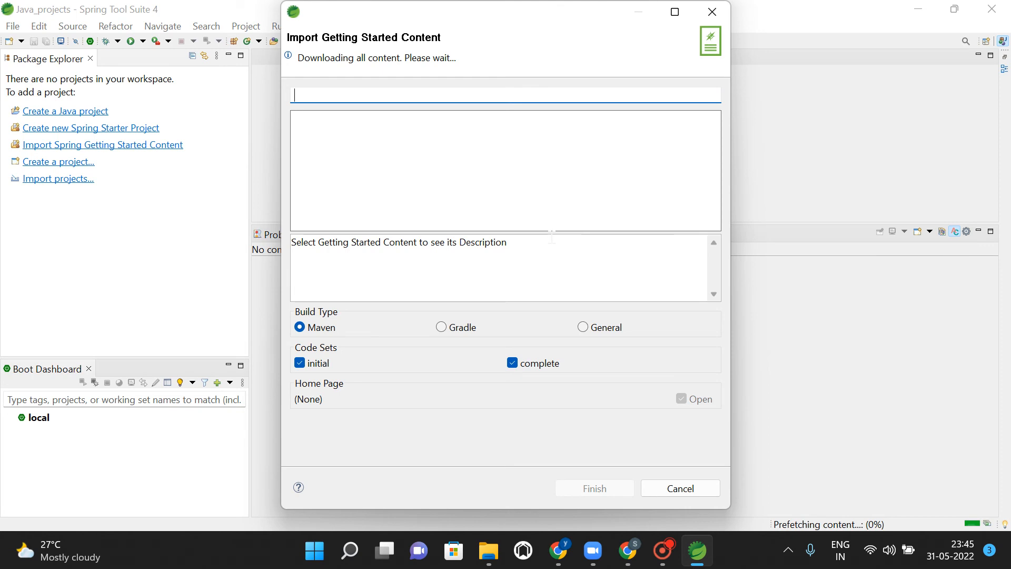
click(691, 489)
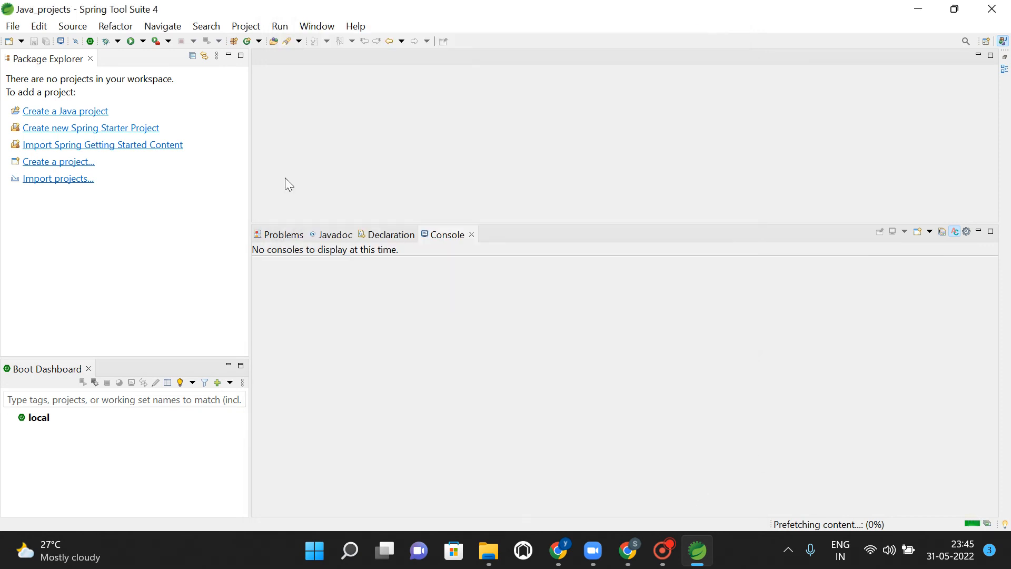
click(57, 182)
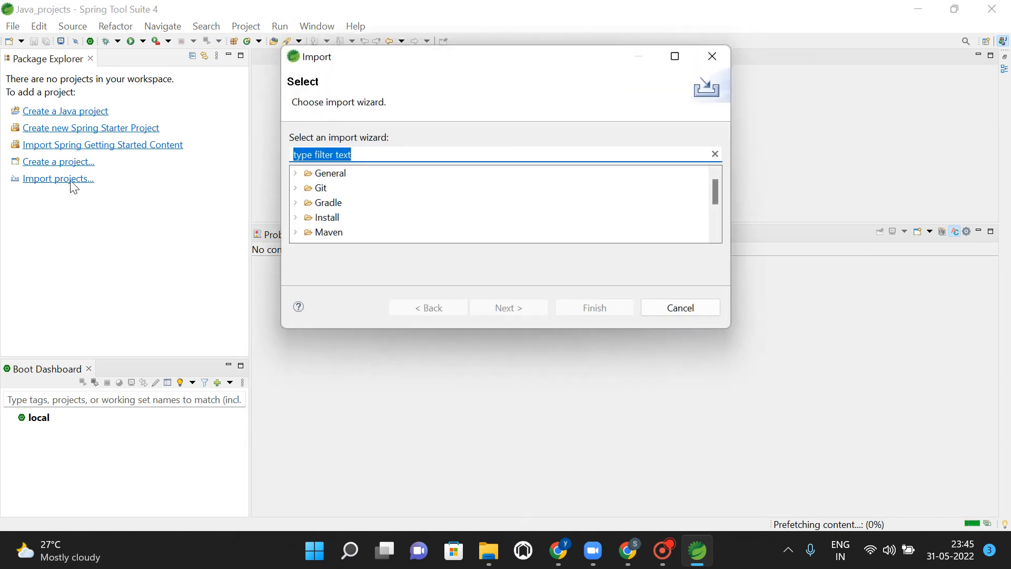
click(299, 233)
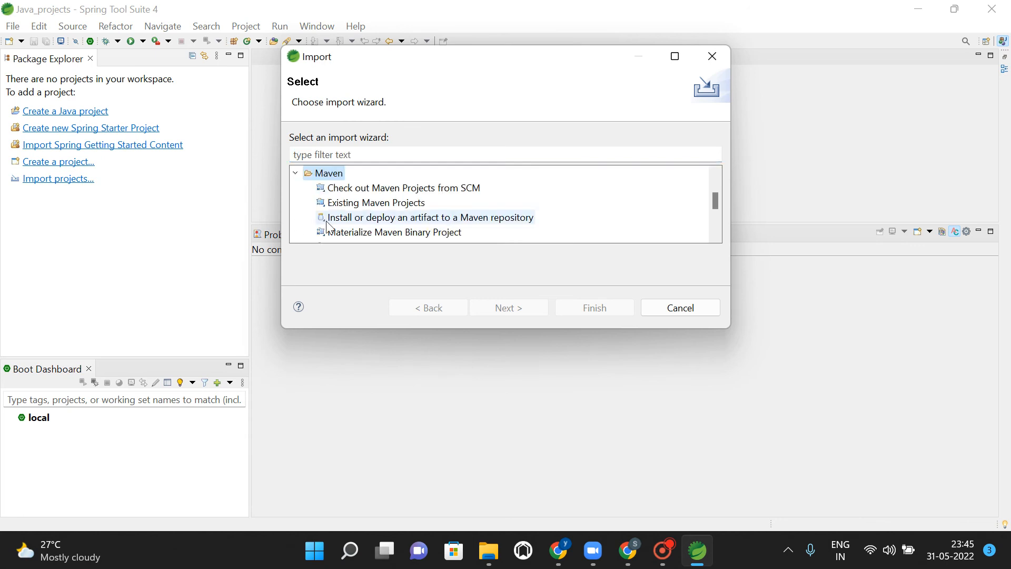
click(397, 208)
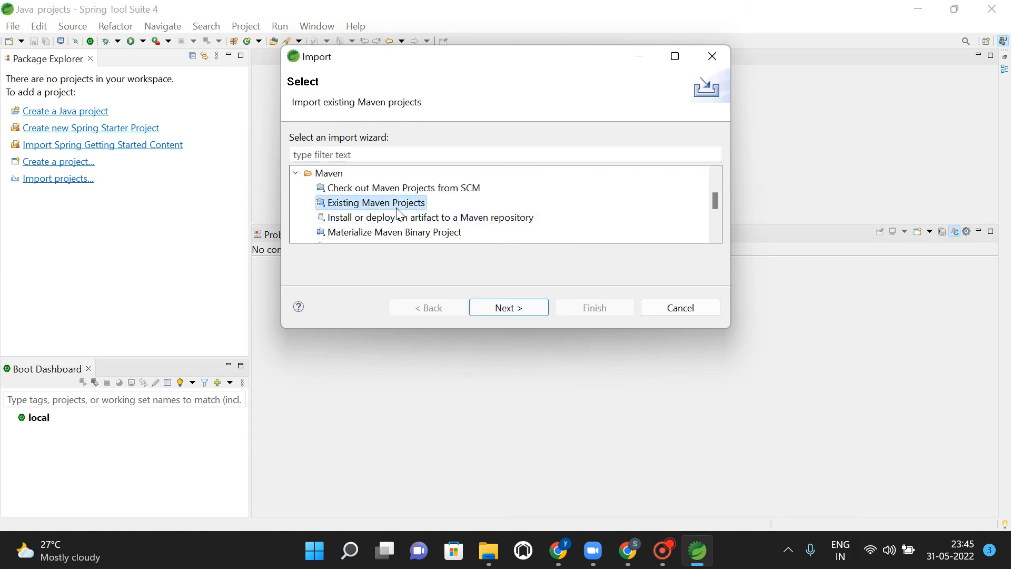
click(502, 307)
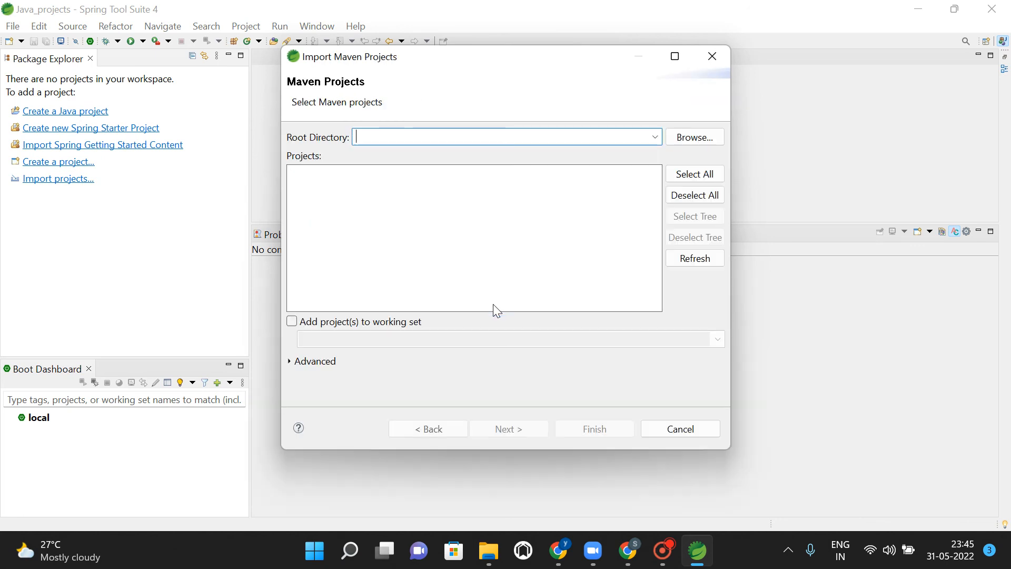
- Browse for the Maven project's root directory, checking the Downloads and Documents folders
click(695, 138)
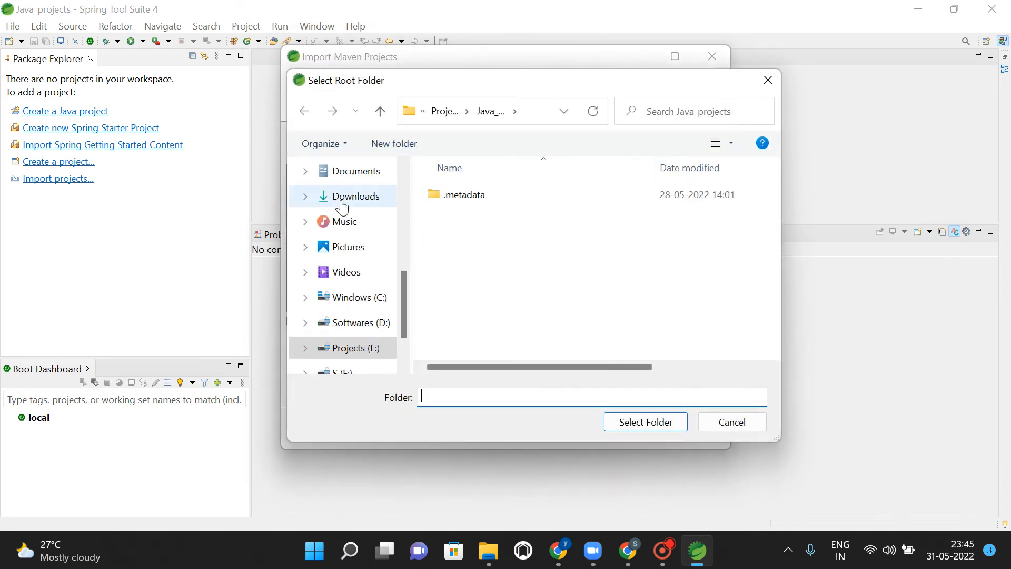
click(343, 206)
scroll(362, 249, up, 1)
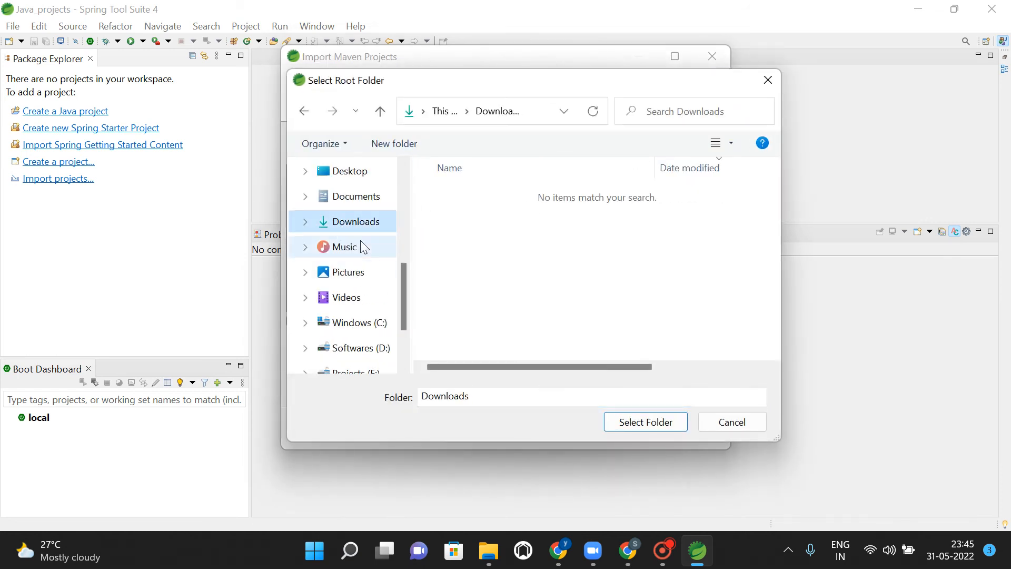
click(368, 207)
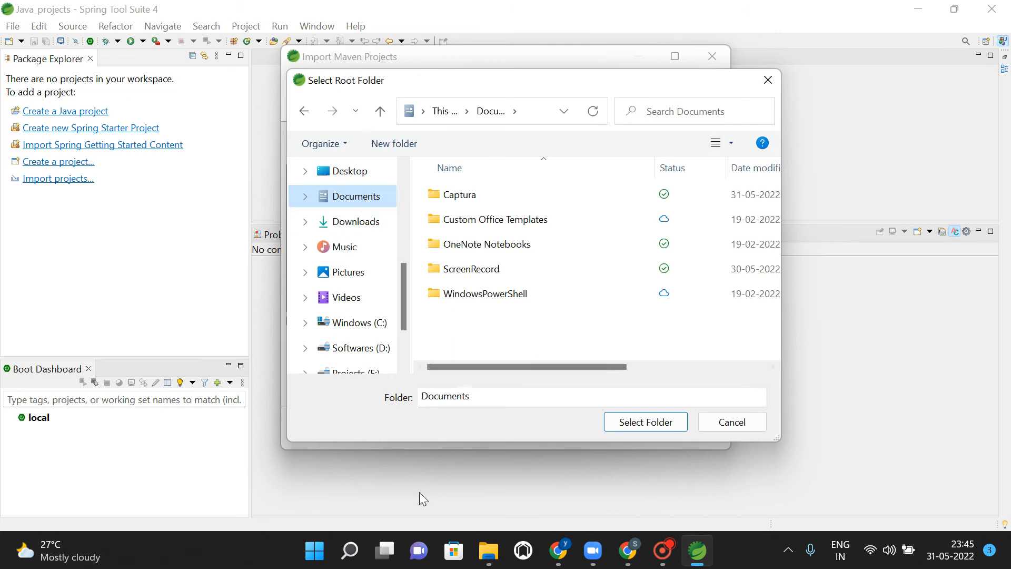
- Switch to the demo window in File Explorer, check the archive's path, and reopen its inner demo folder from Downloads
click(495, 562)
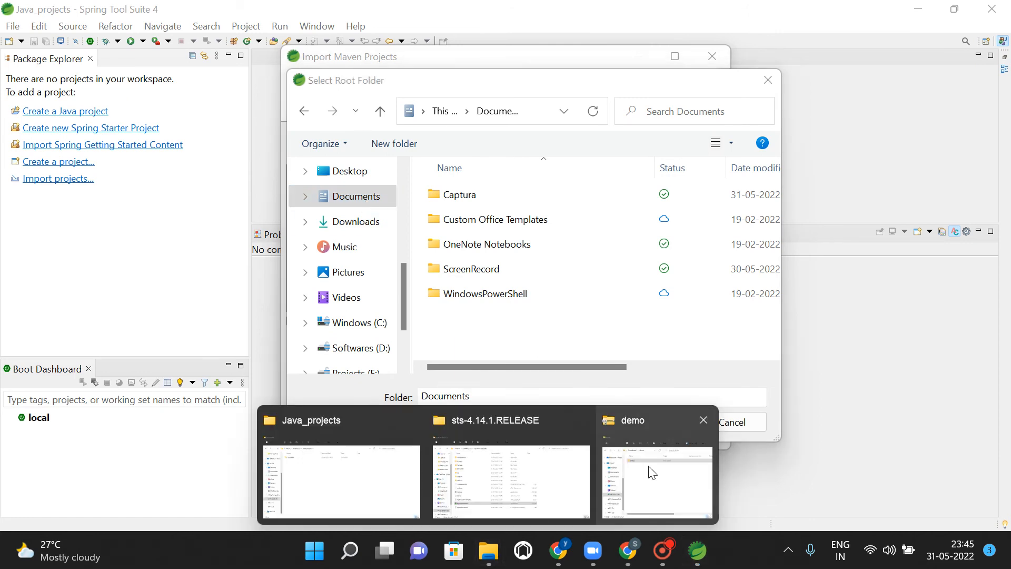
click(614, 470)
click(495, 87)
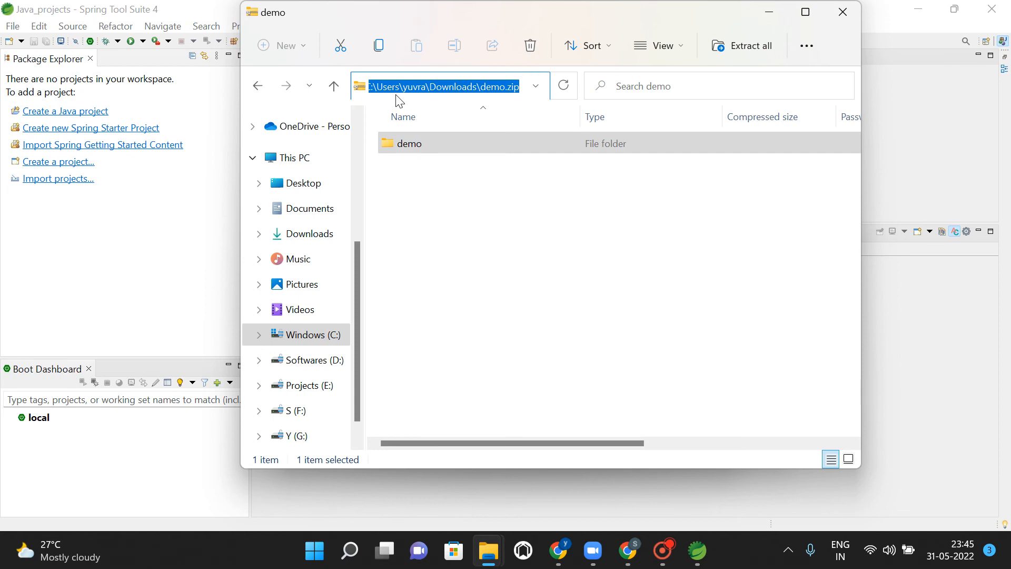
click(314, 240)
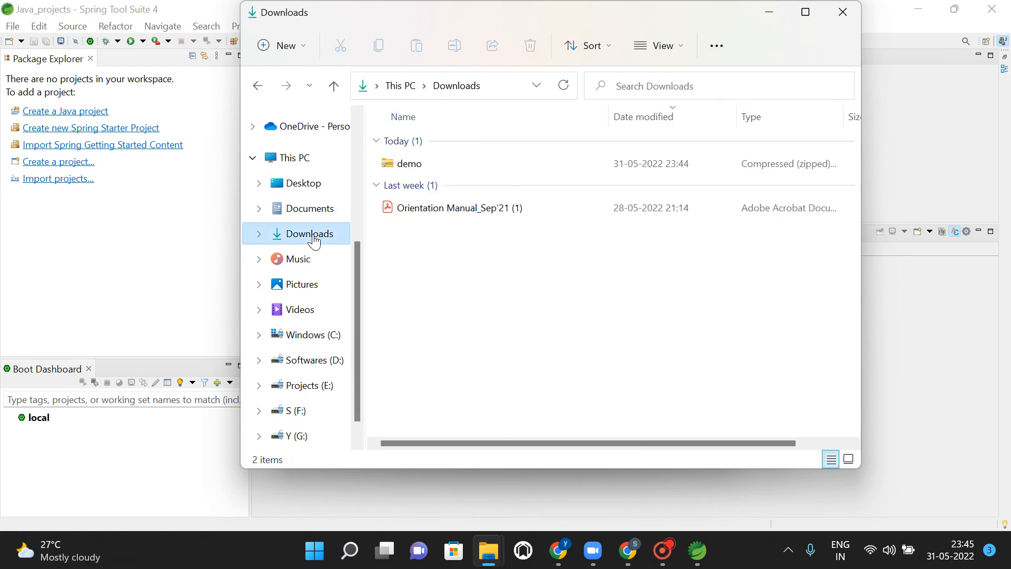
double_click(406, 165)
double_click(408, 150)
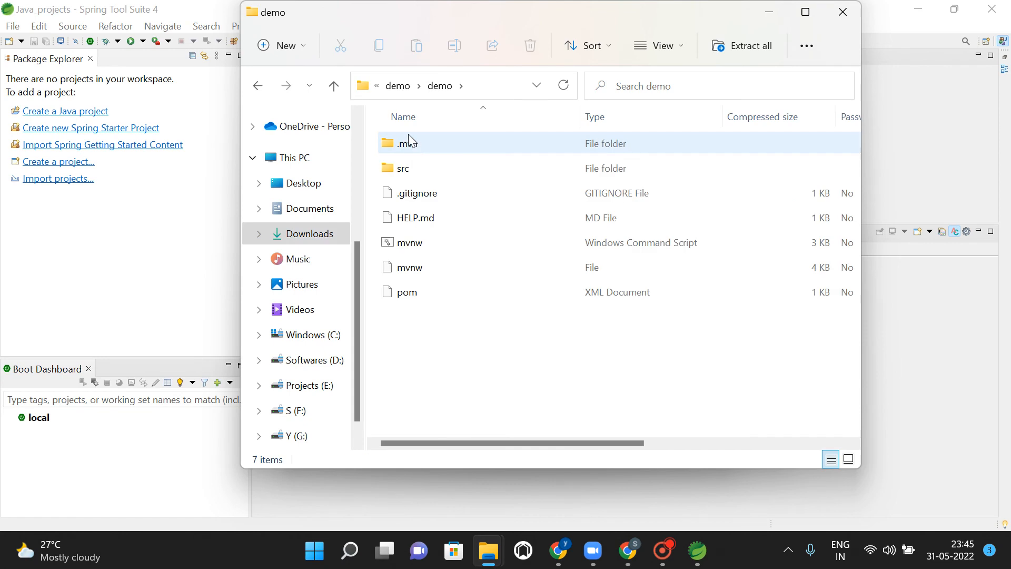
- Return to the Downloads folder in File Explorer, and check the same folder in Spring Tool Suite's root directory chooser
click(402, 88)
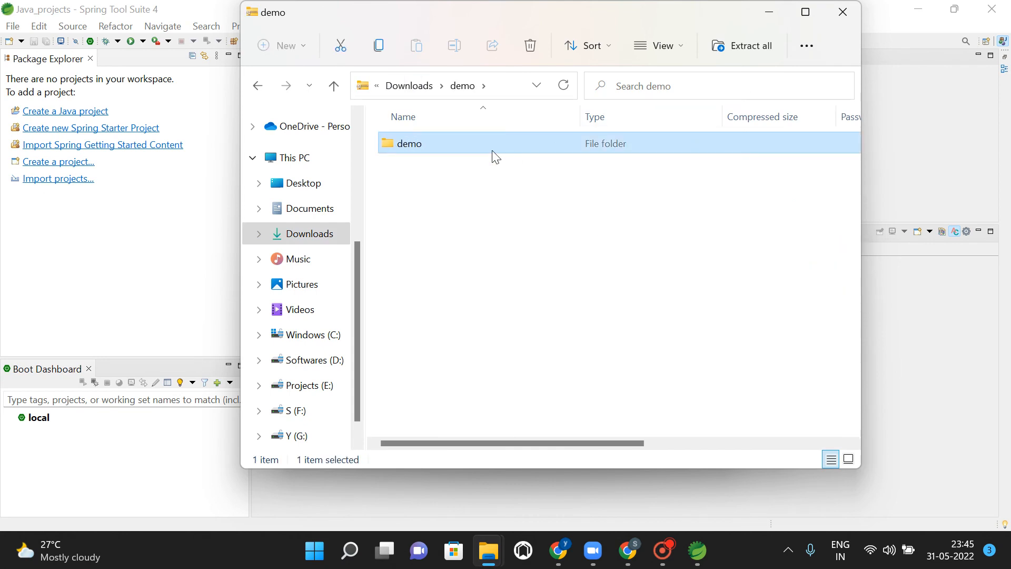
click(417, 91)
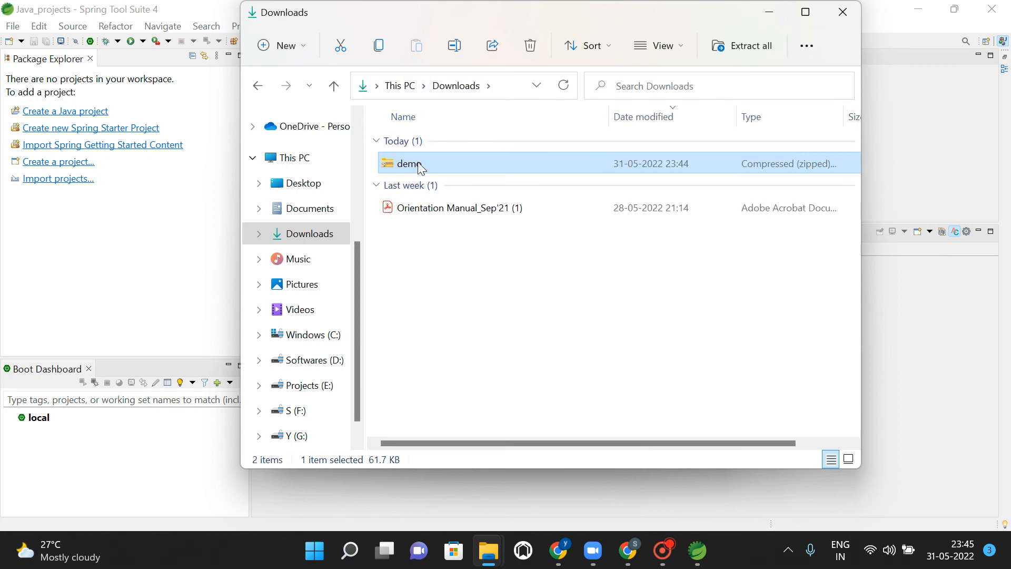
click(699, 552)
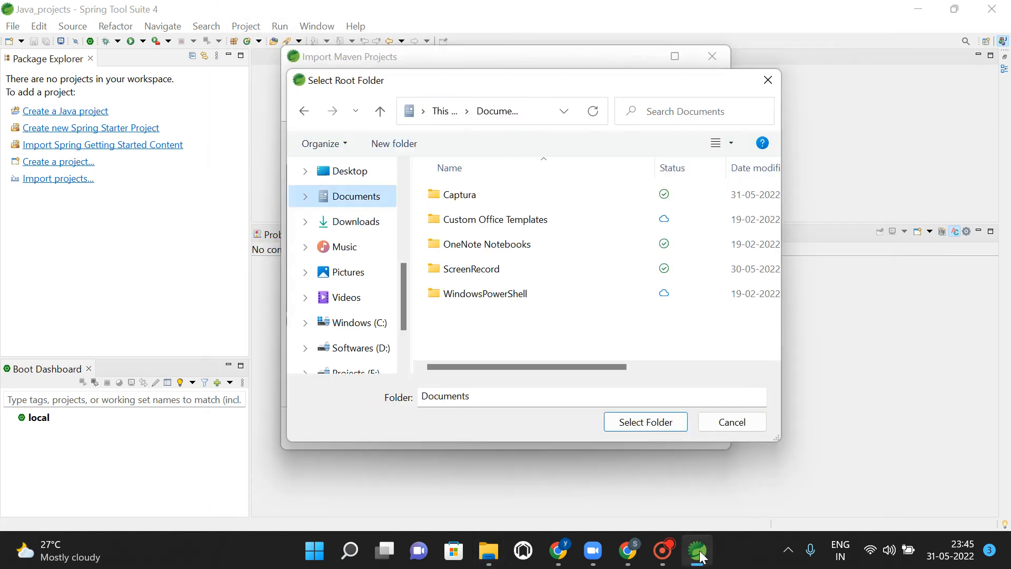
click(368, 225)
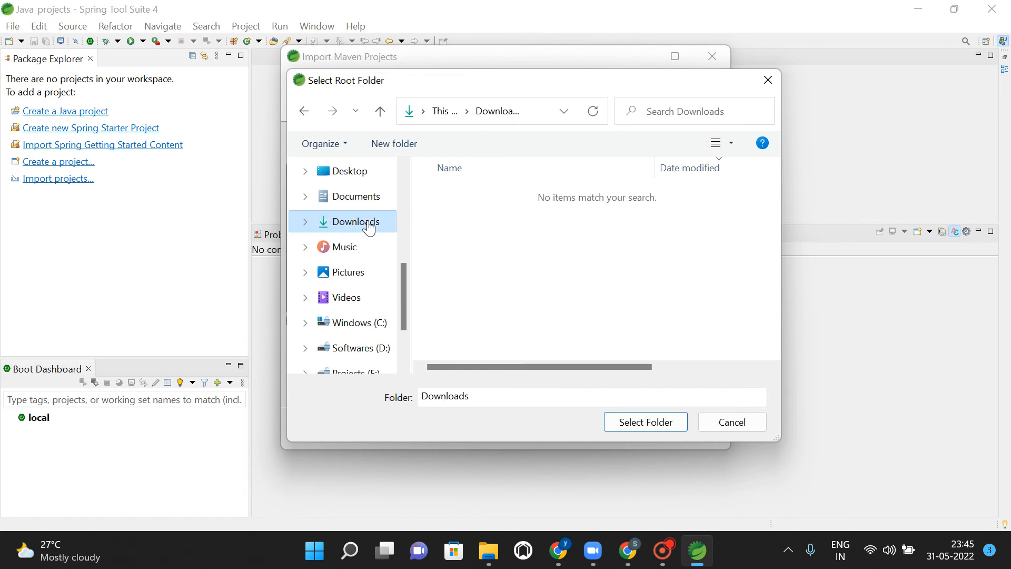
drag(525, 365, 461, 367)
- Switch to the Downloads window in File Explorer and extract the demo archive into a demo folder inside Downloads
click(489, 551)
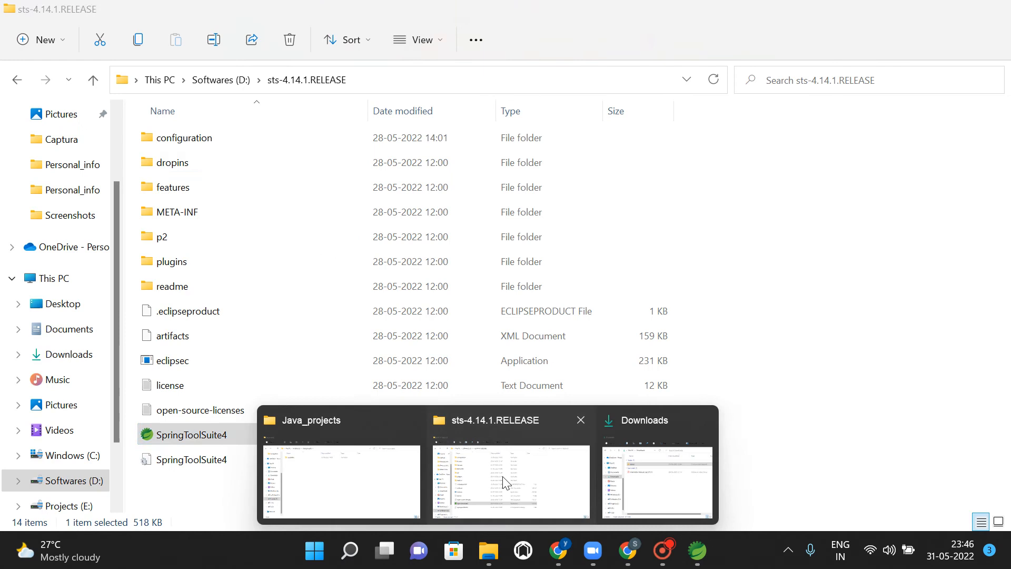
click(501, 481)
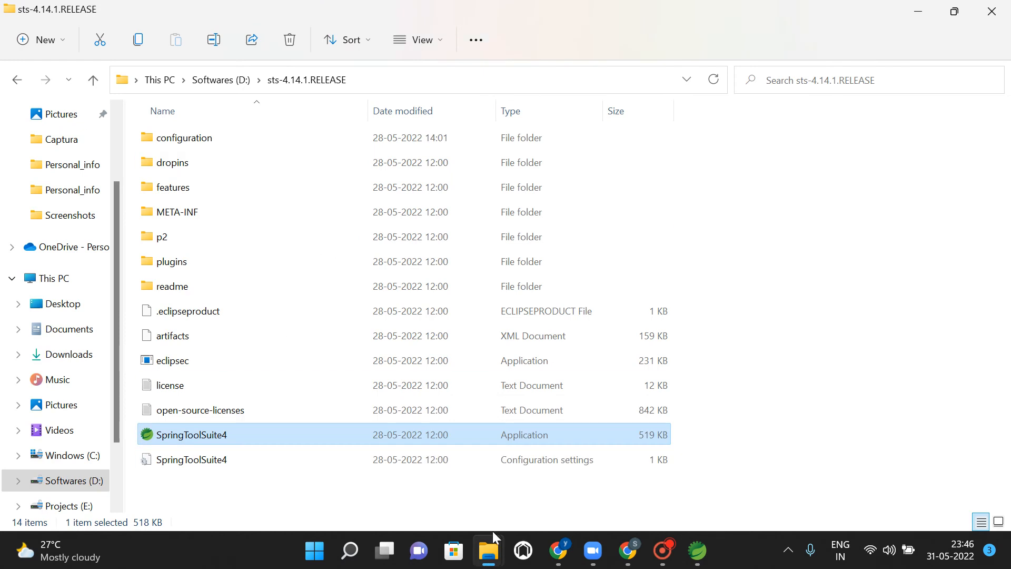
click(489, 550)
click(663, 477)
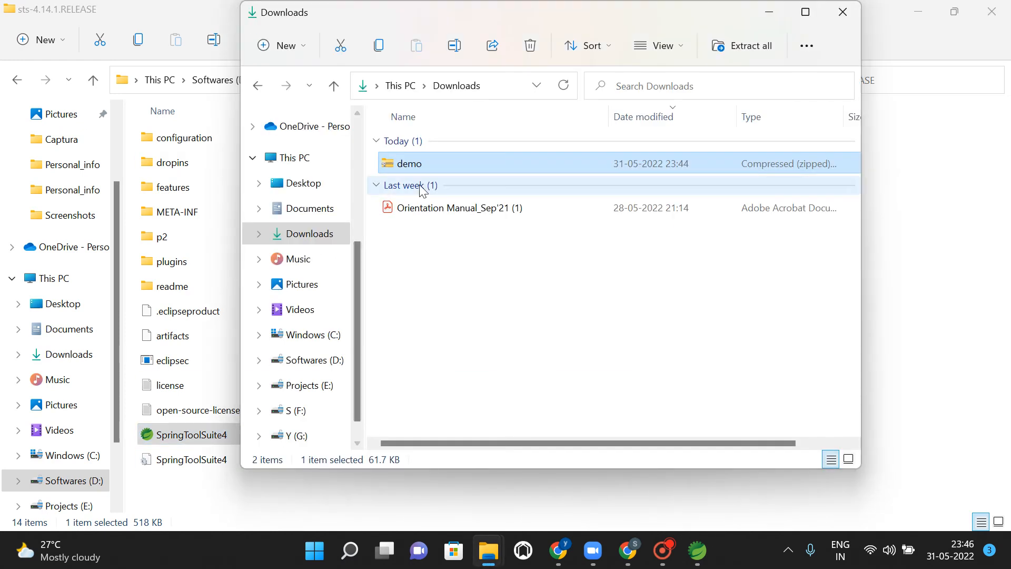
right_click(445, 163)
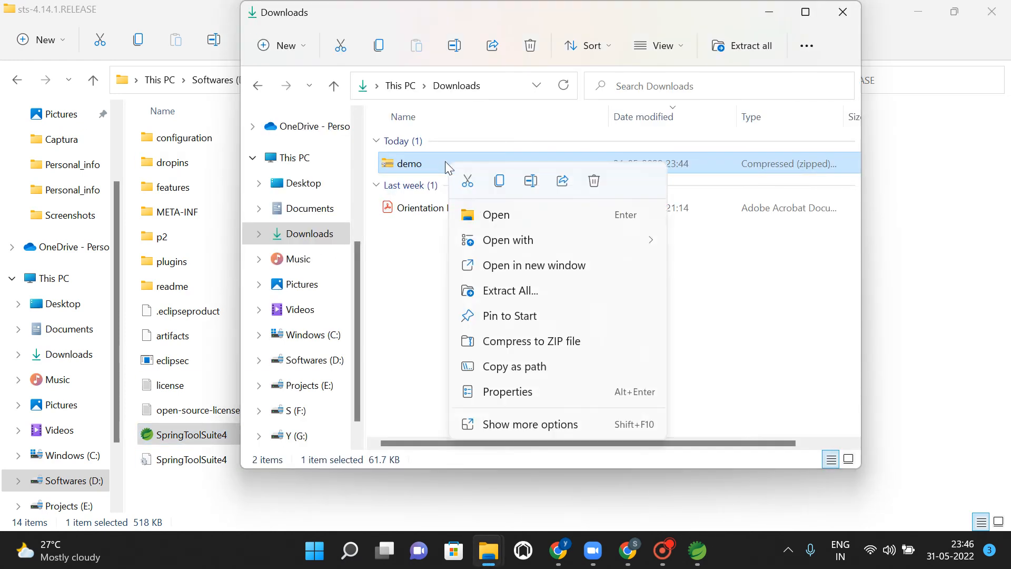
click(501, 291)
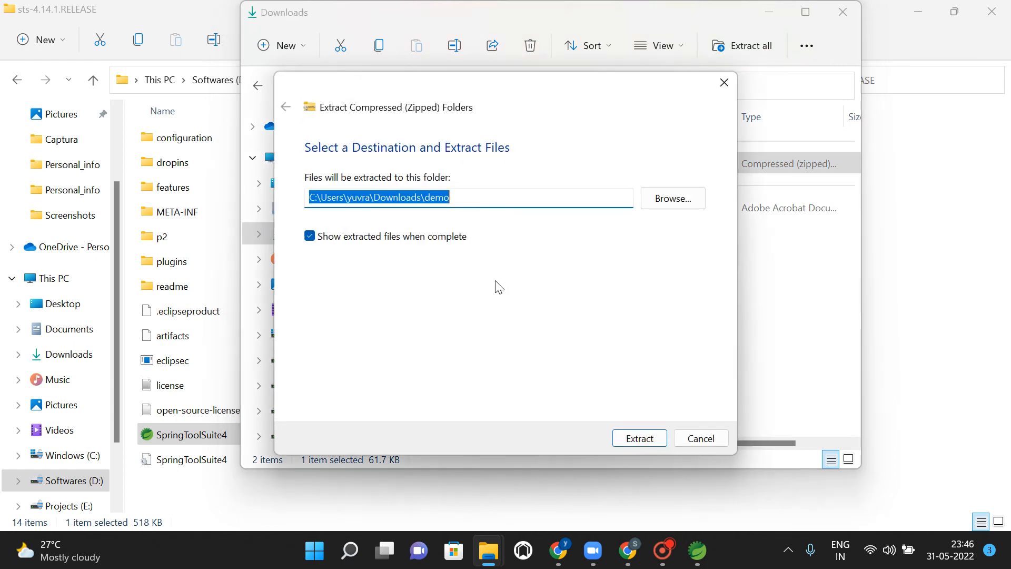
click(644, 442)
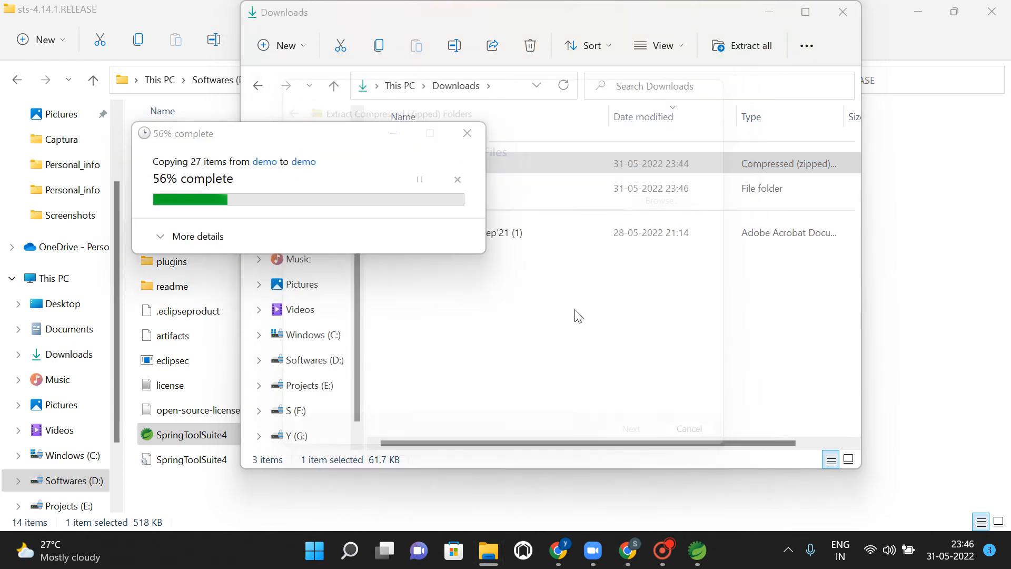
- Switch to Spring Tool Suite, choose Downloads\demo\demo as the root directory, and import its Maven project
click(698, 552)
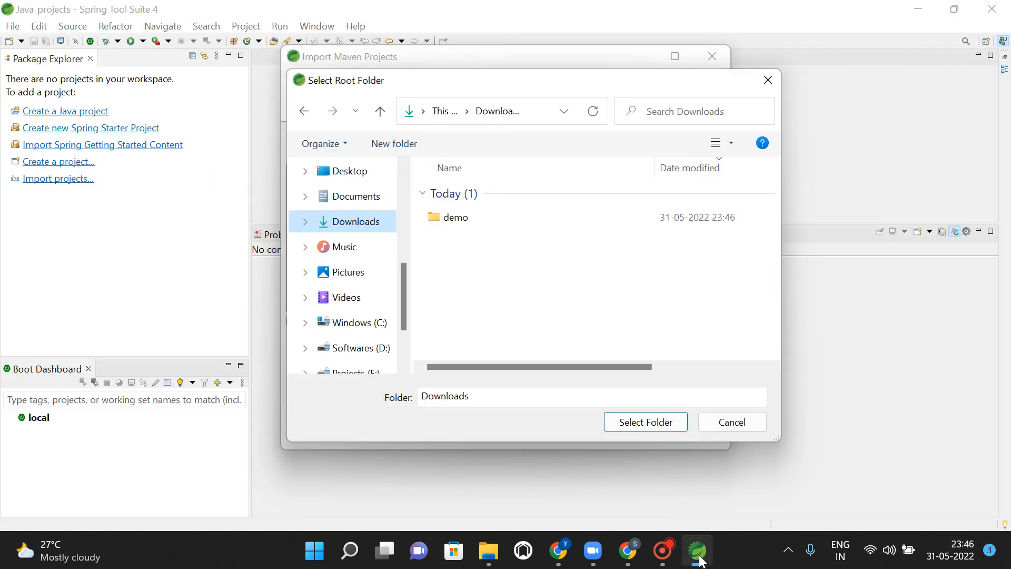
double_click(462, 229)
double_click(468, 194)
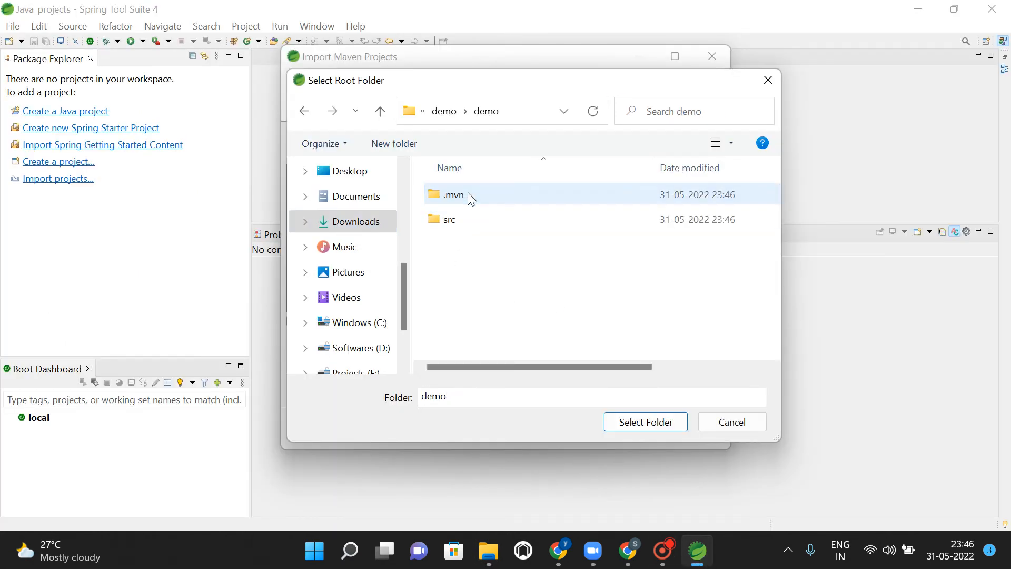
click(444, 111)
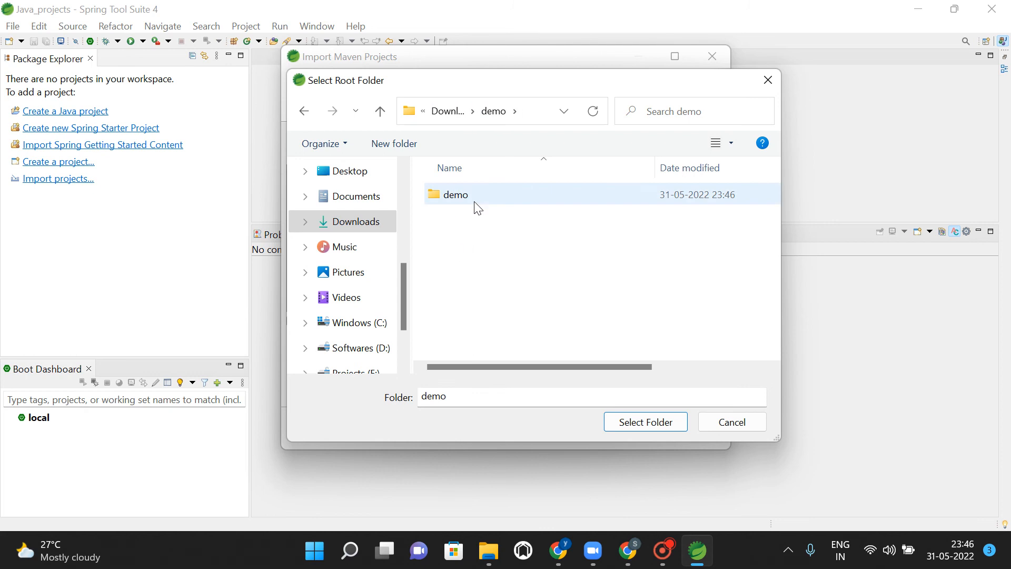
click(477, 209)
click(611, 421)
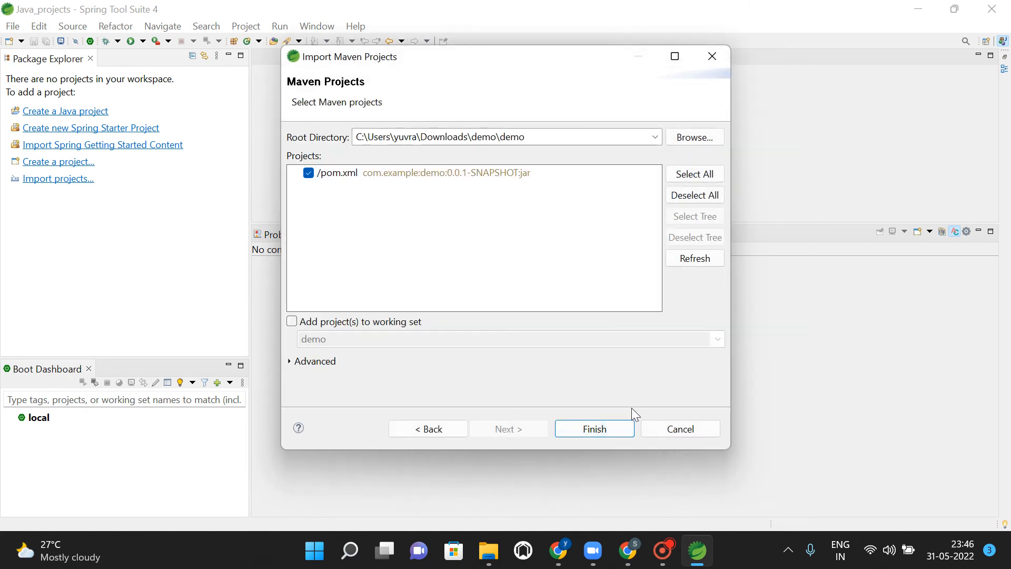
click(596, 430)
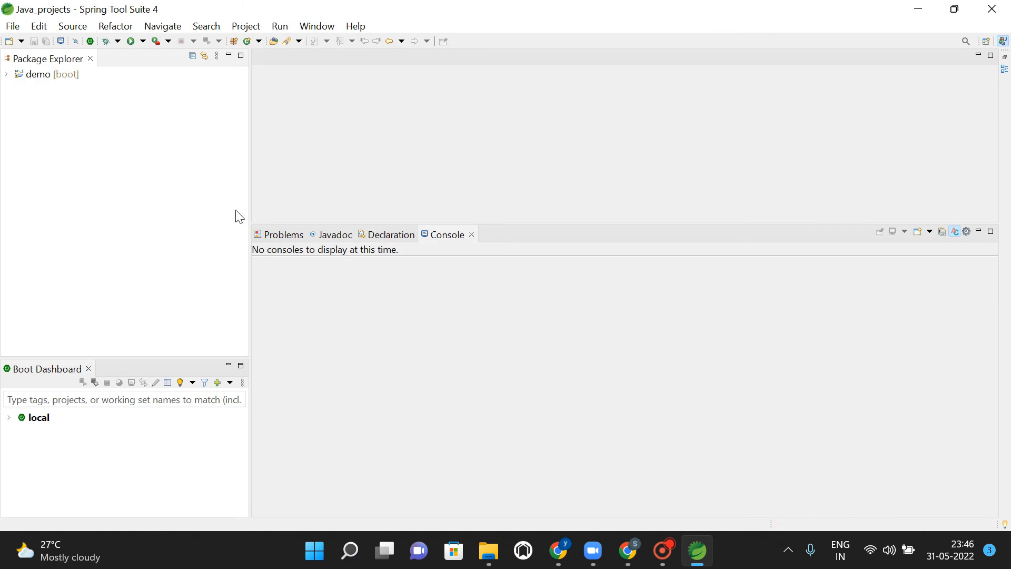
- Open the demo project's pom.xml in an enlarged editor and examine its project details and the spring-boot-starter-web dependency
click(7, 75)
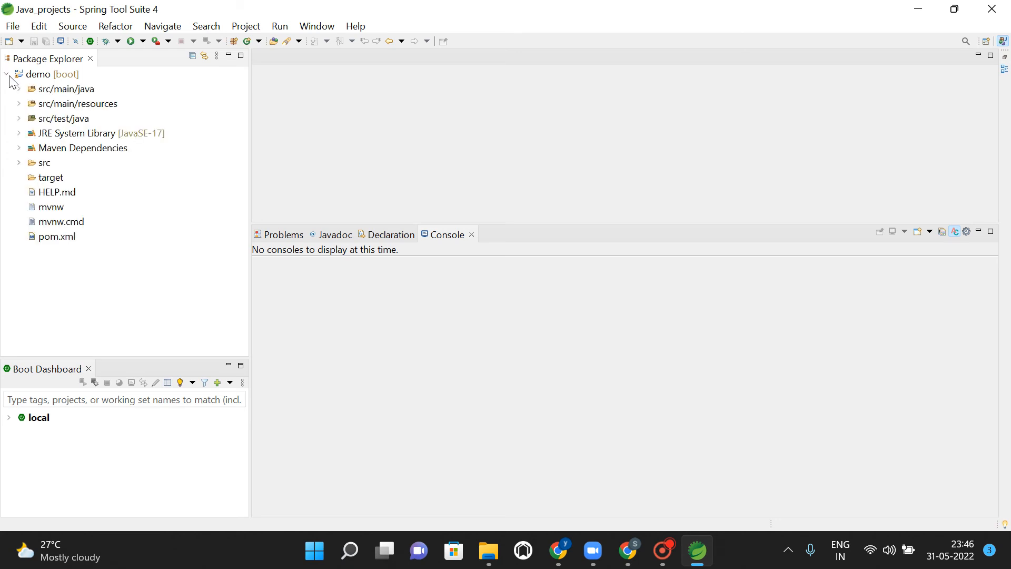
double_click(53, 237)
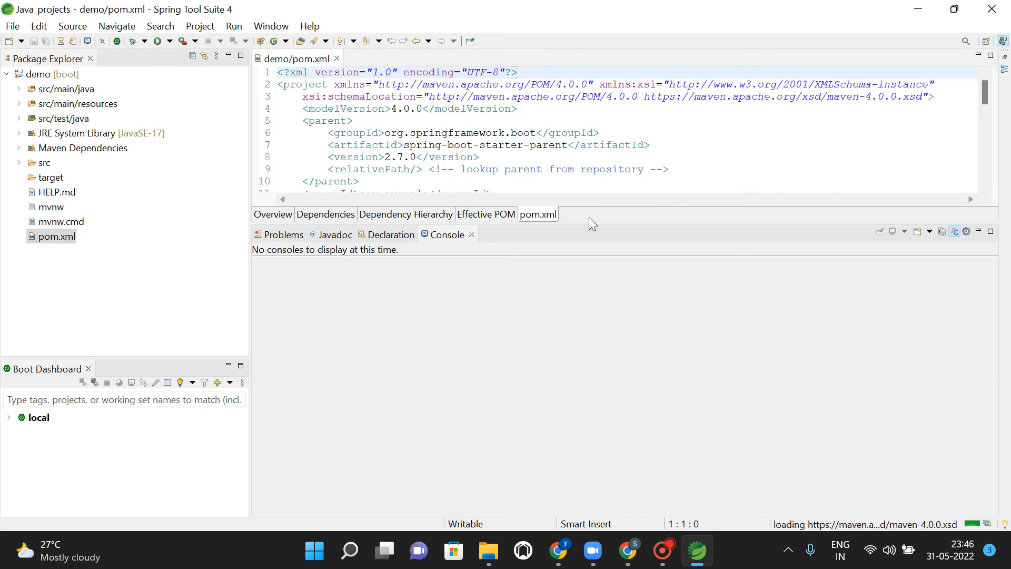
drag(591, 221, 580, 415)
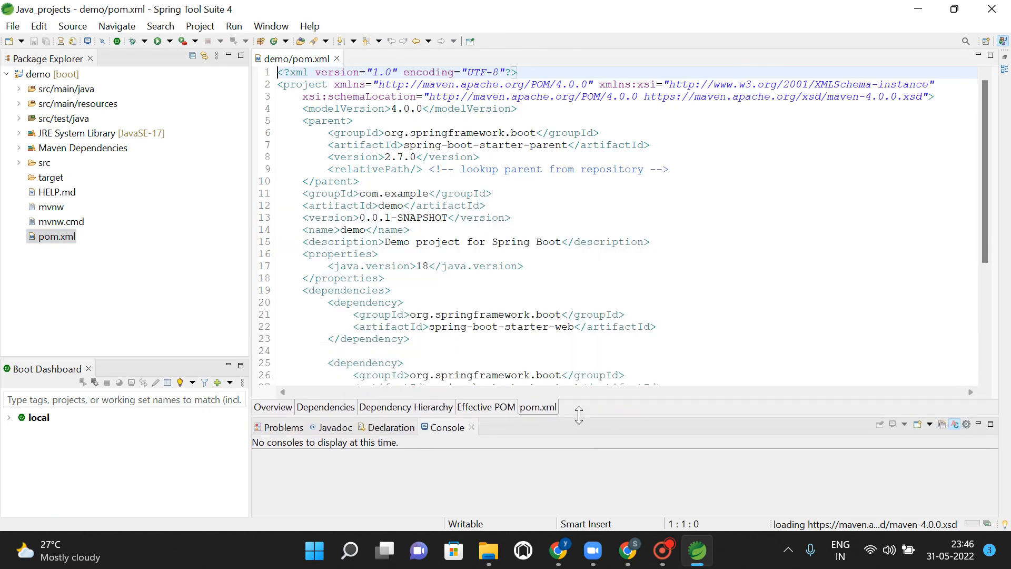
drag(289, 190, 590, 277)
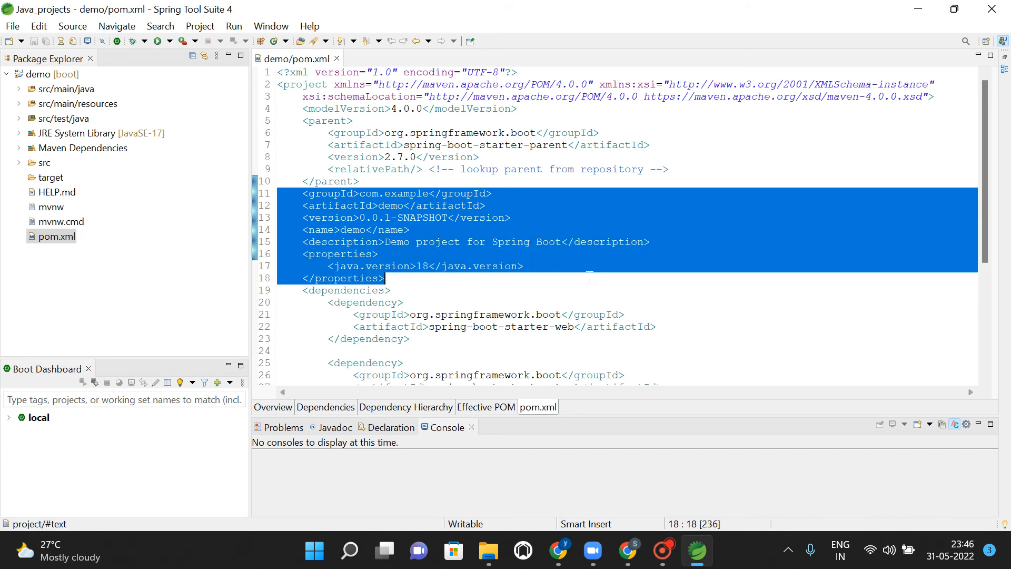
scroll(585, 266, down, 2)
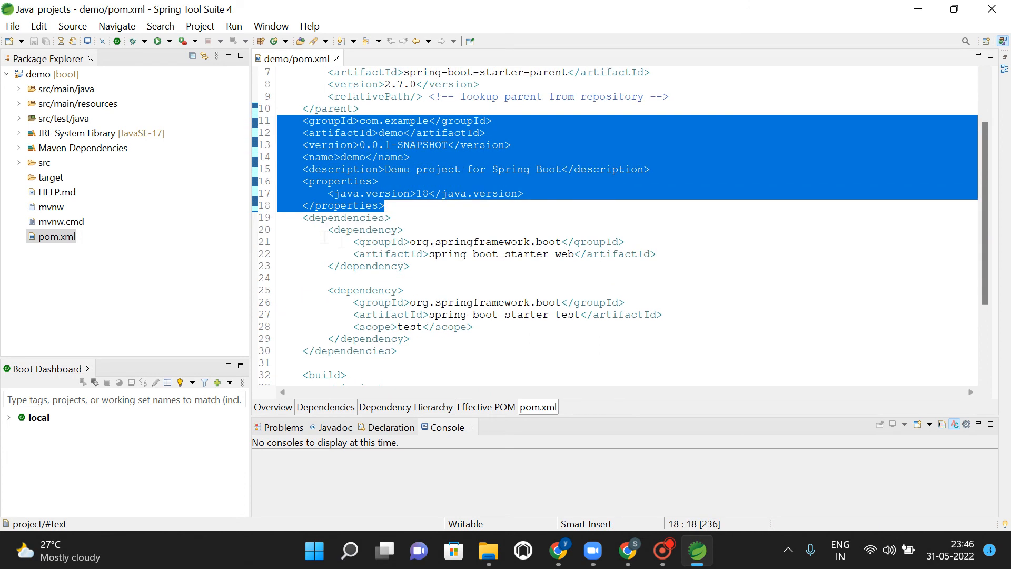
drag(327, 230, 427, 262)
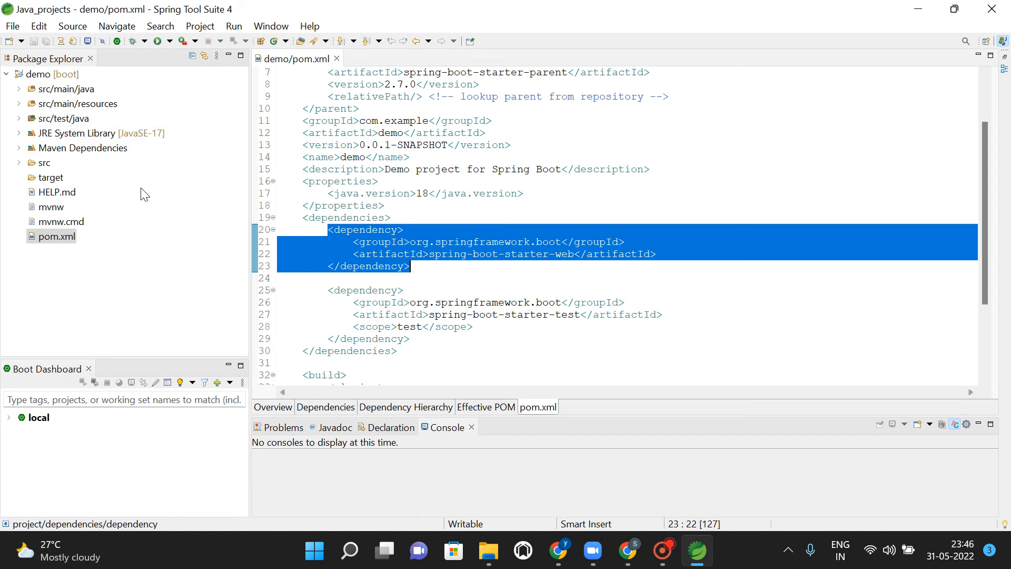
- Open Windows Terminal and check the installed Java version with java --version
click(62, 77)
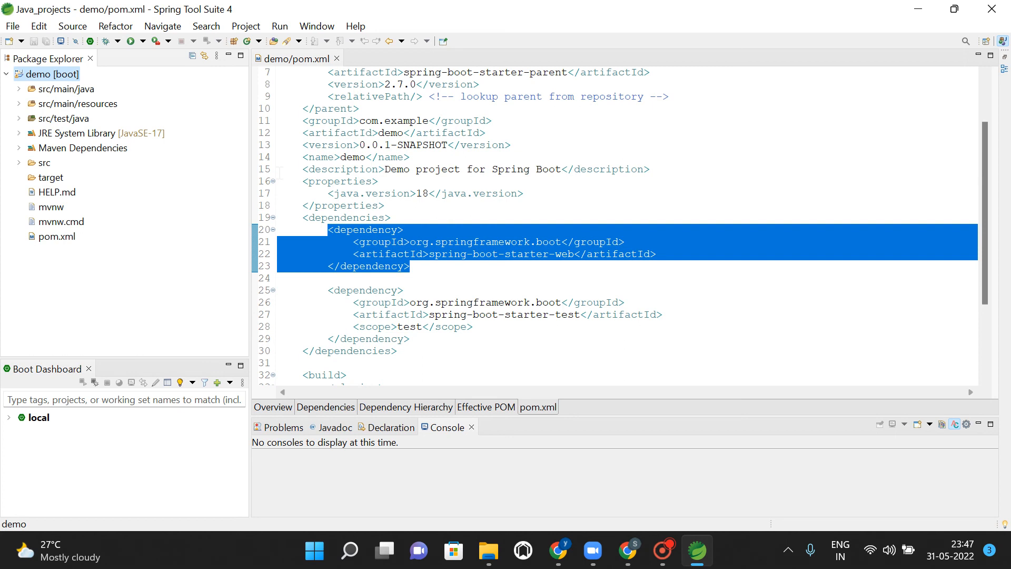
key(super)
text(ter)
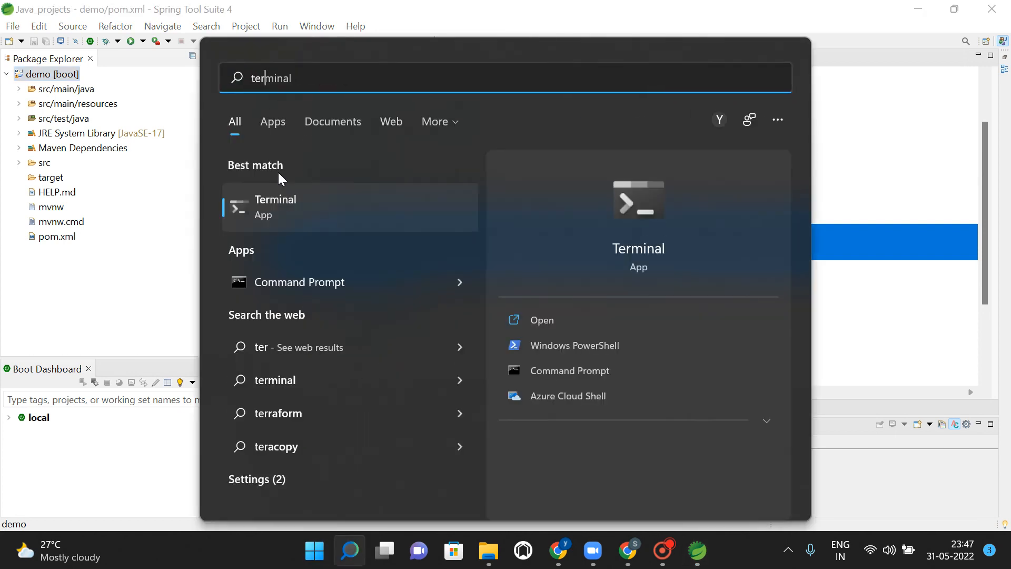
key(Return)
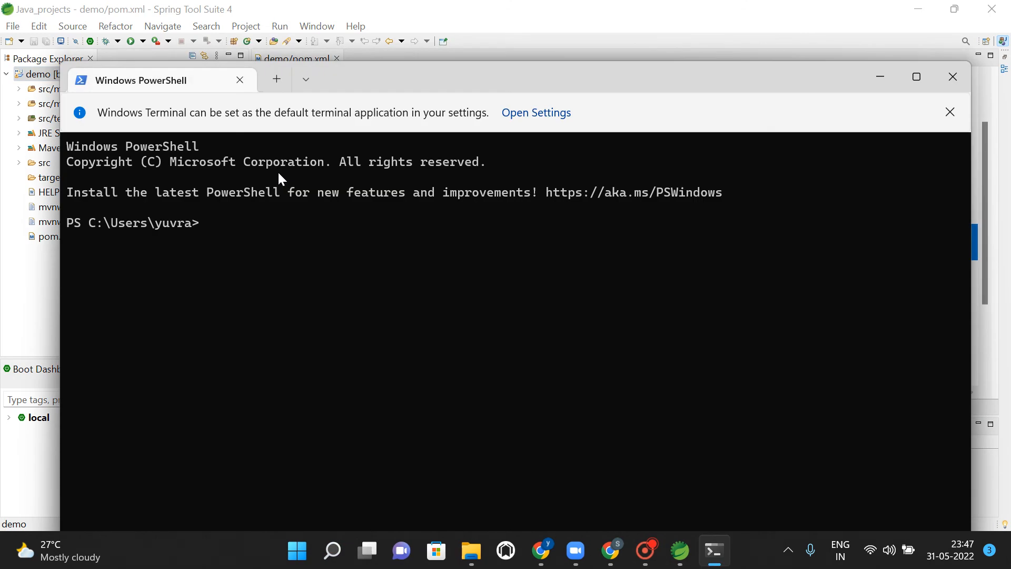
text(java -)
text(-version)
key(Return)
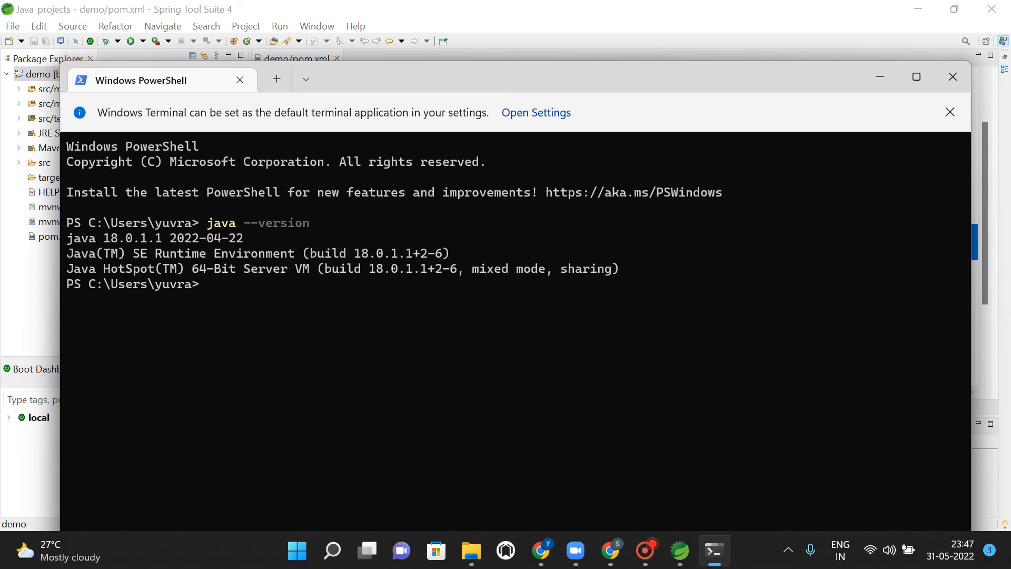
- Check the installed Maven version with mvn --version and close the terminal
text(mvn --version)
key(Return)
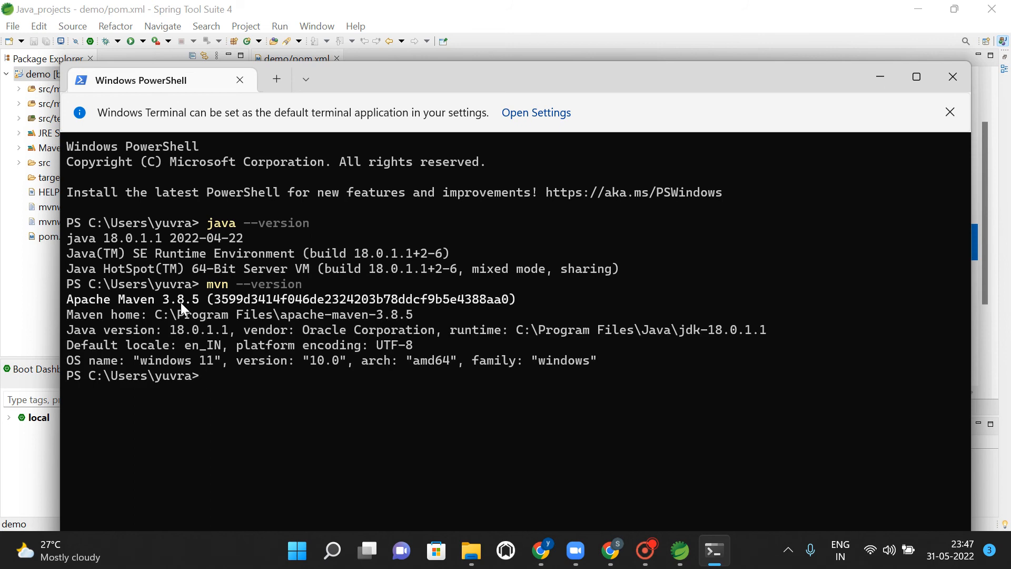
click(955, 80)
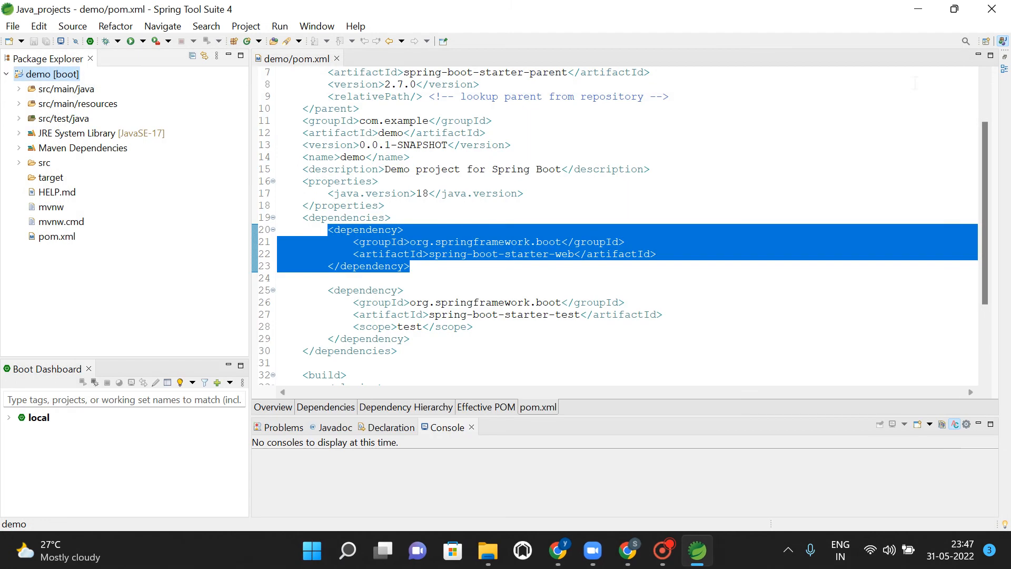
- Run a Maven build of the demo project with the goals clean install, applying the configuration first
right_click(62, 80)
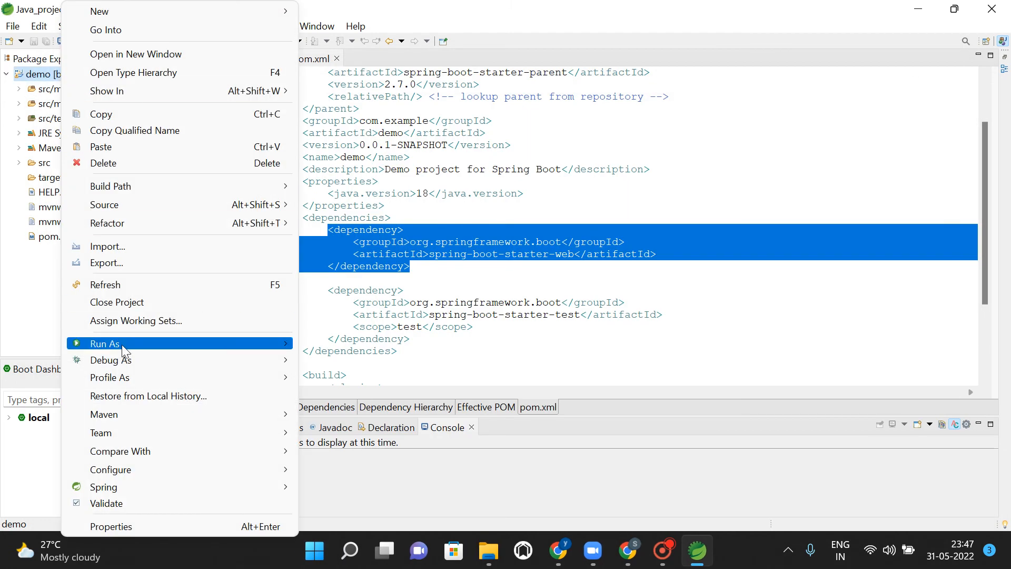
mouse_move(179, 351)
click(369, 409)
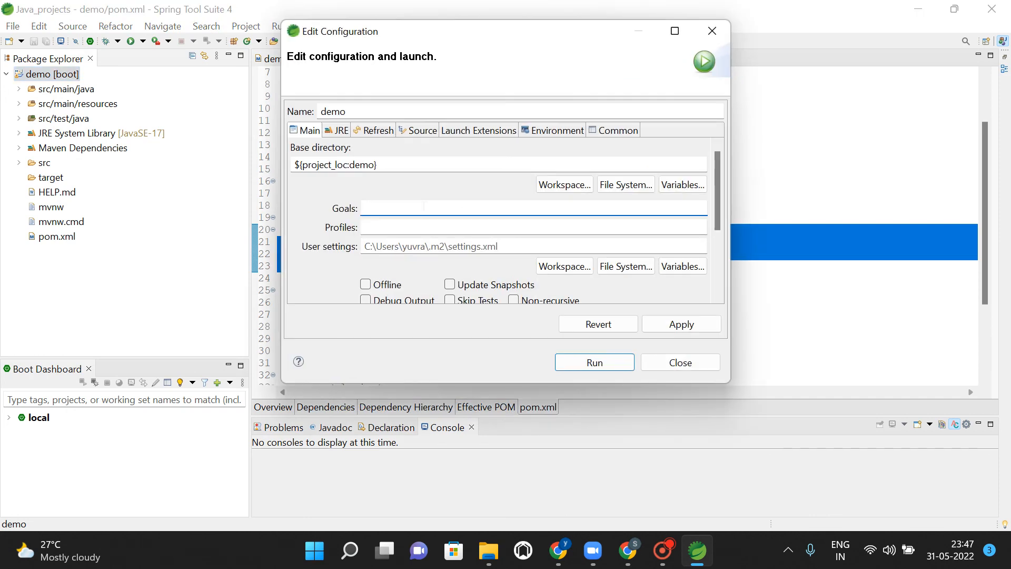
text(clean install)
click(680, 324)
click(600, 364)
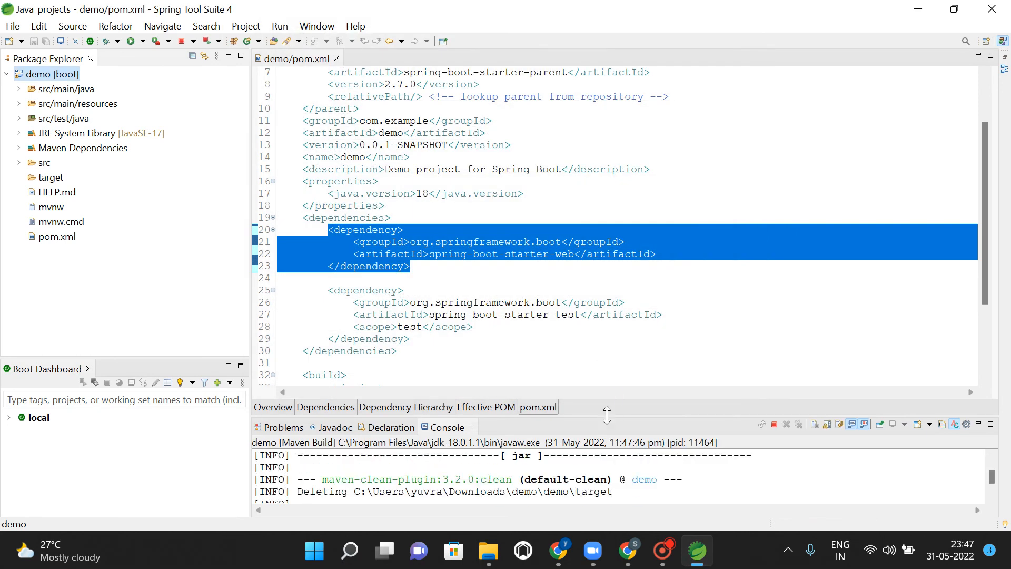
- Enlarge the console to follow the build output, and highlight the spring-boot-starter-web artifact ID in pom.xml
drag(607, 413, 610, 205)
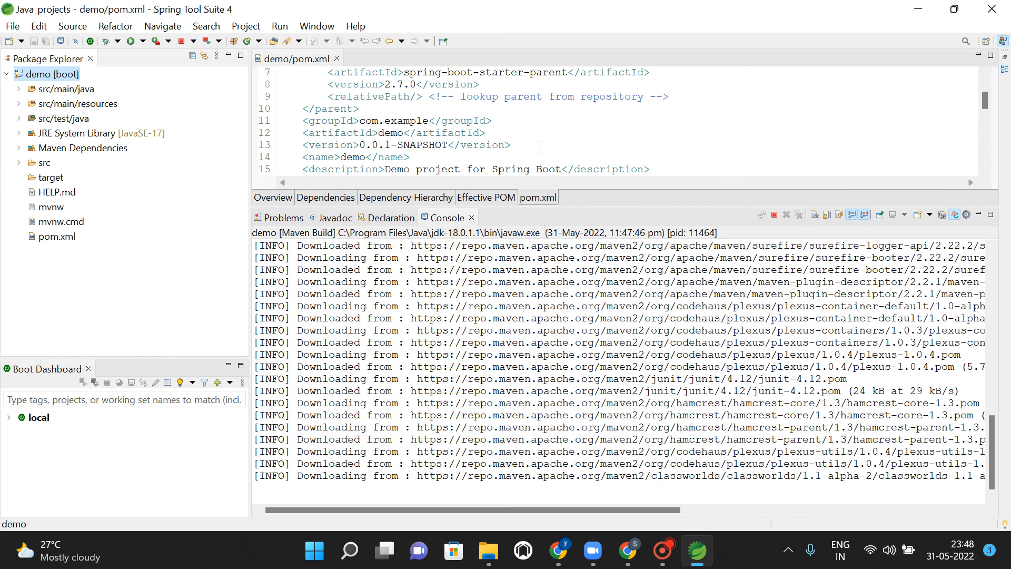
scroll(539, 147, down, 3)
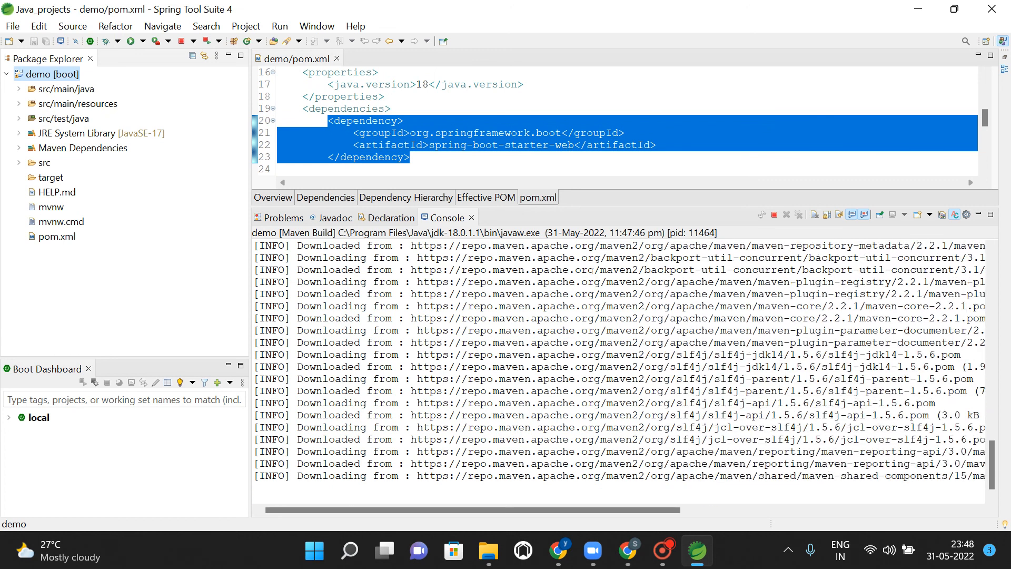
click(411, 157)
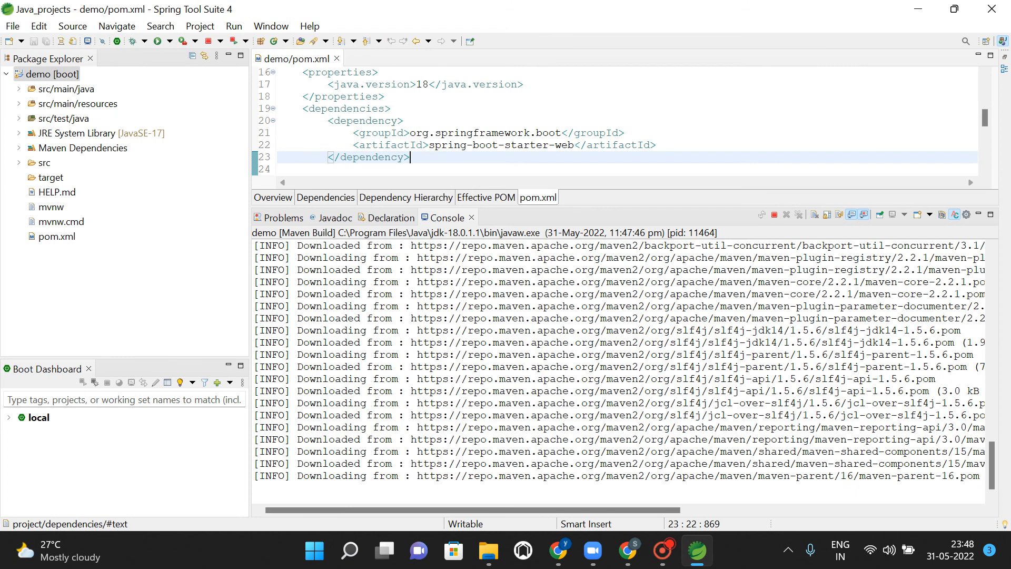
mouse_move(411, 156)
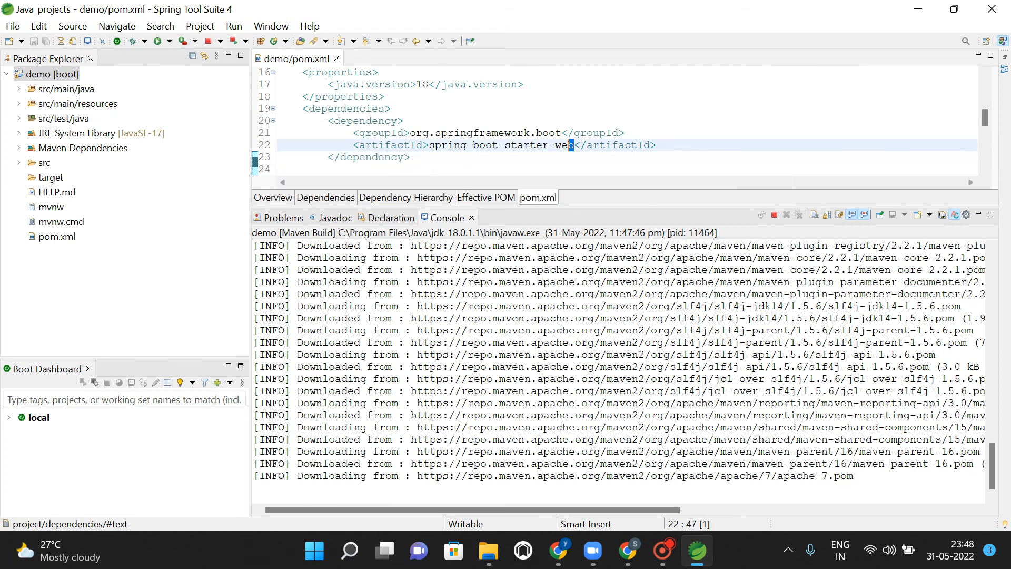
drag(573, 144, 430, 145)
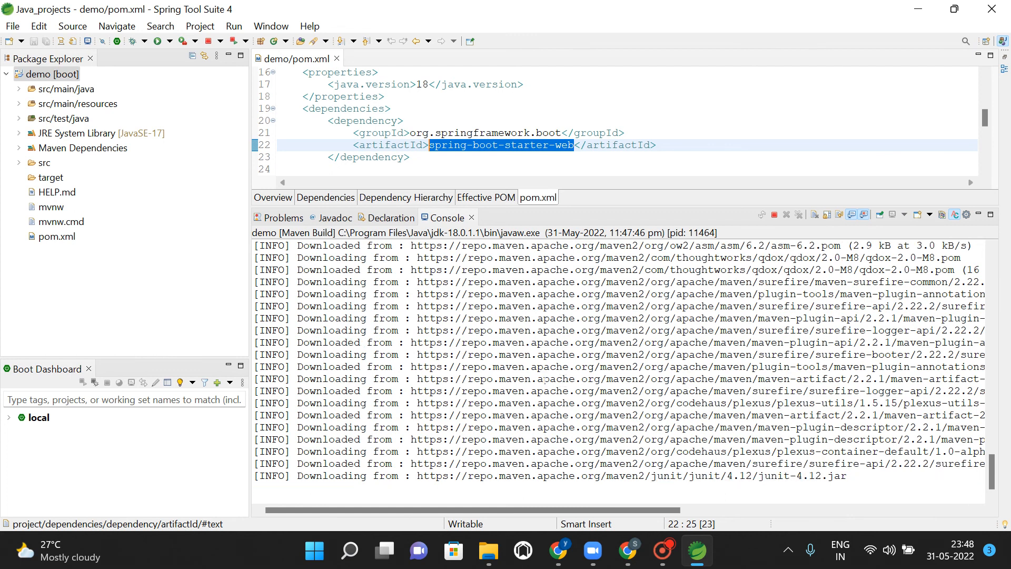
- Enlarge the console further and follow the Maven build output until the build ends
drag(601, 209, 596, 138)
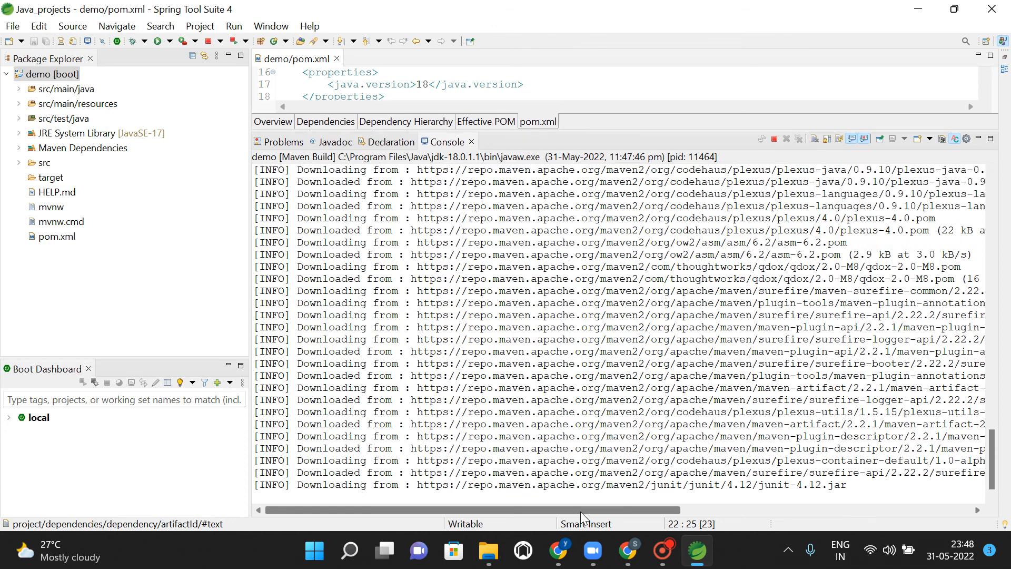
drag(586, 511, 516, 509)
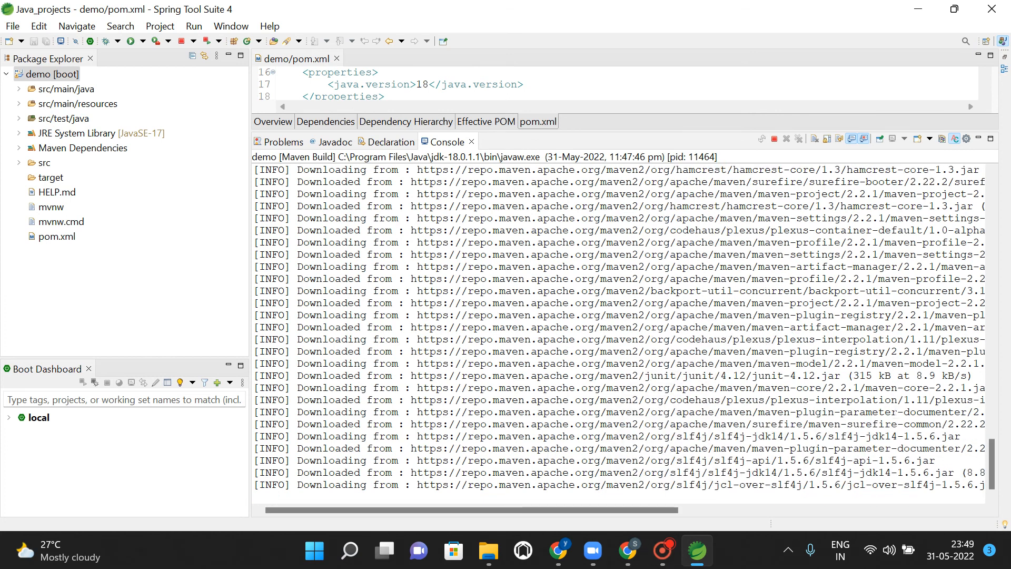
click(662, 550)
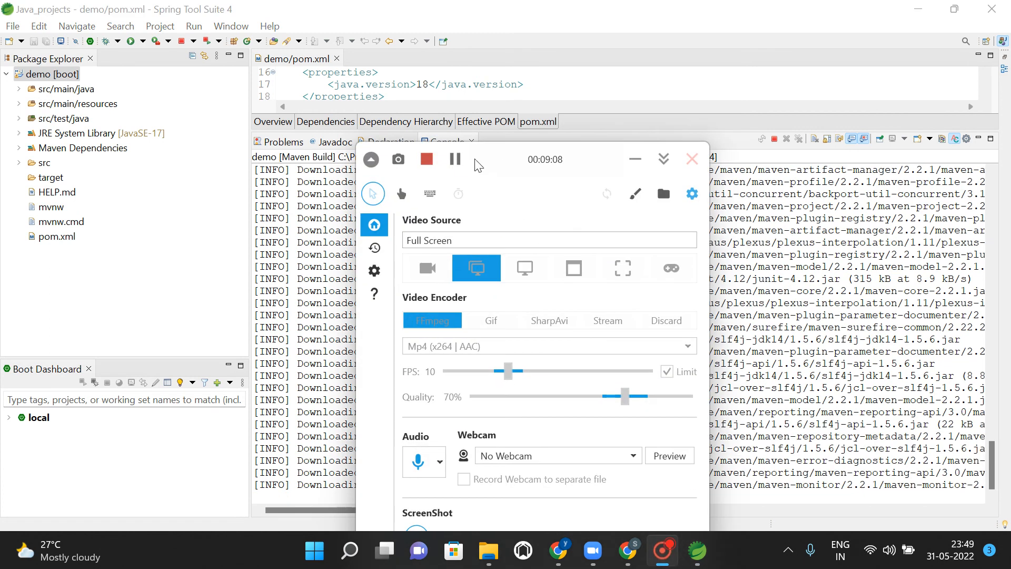
click(634, 166)
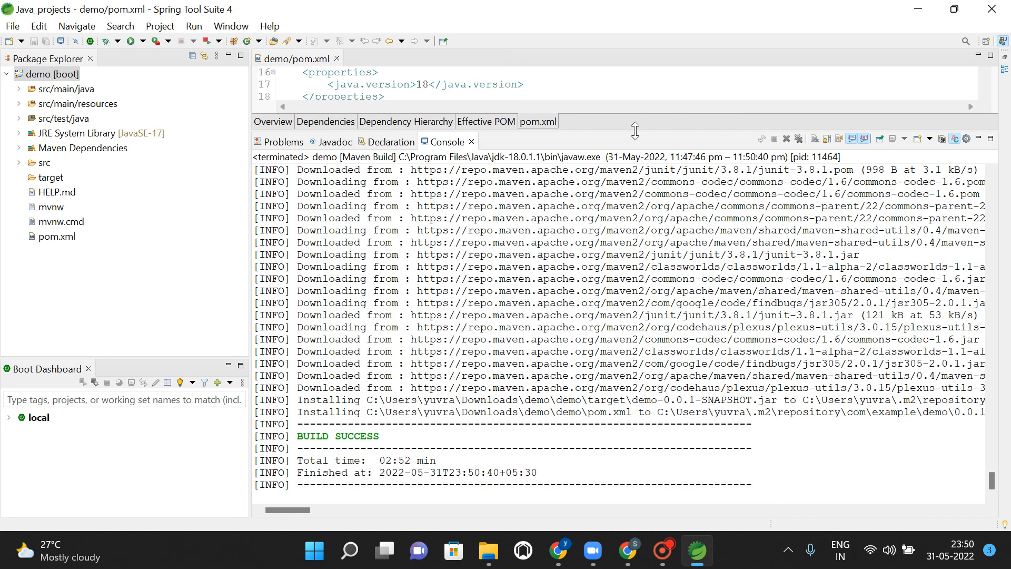
- Run the demo project as a Spring Boot App and enlarge the console to read its startup log
drag(636, 130, 635, 363)
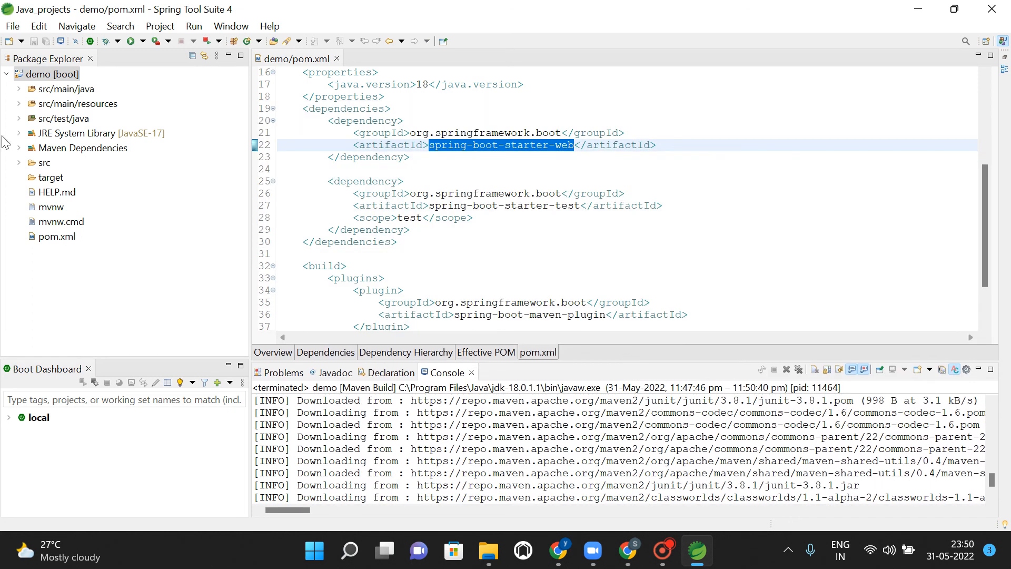
click(57, 77)
right_click(57, 77)
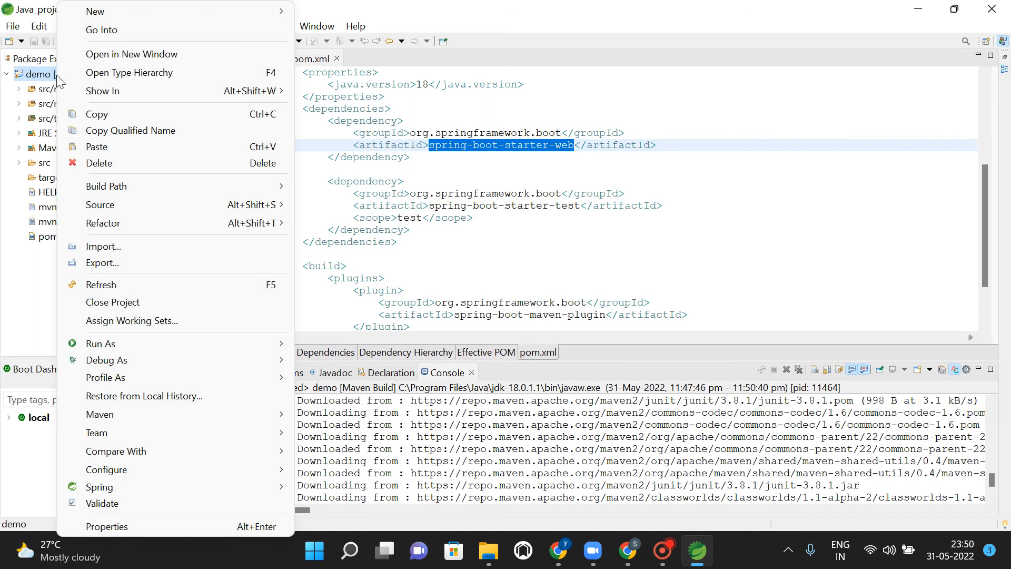
mouse_move(104, 344)
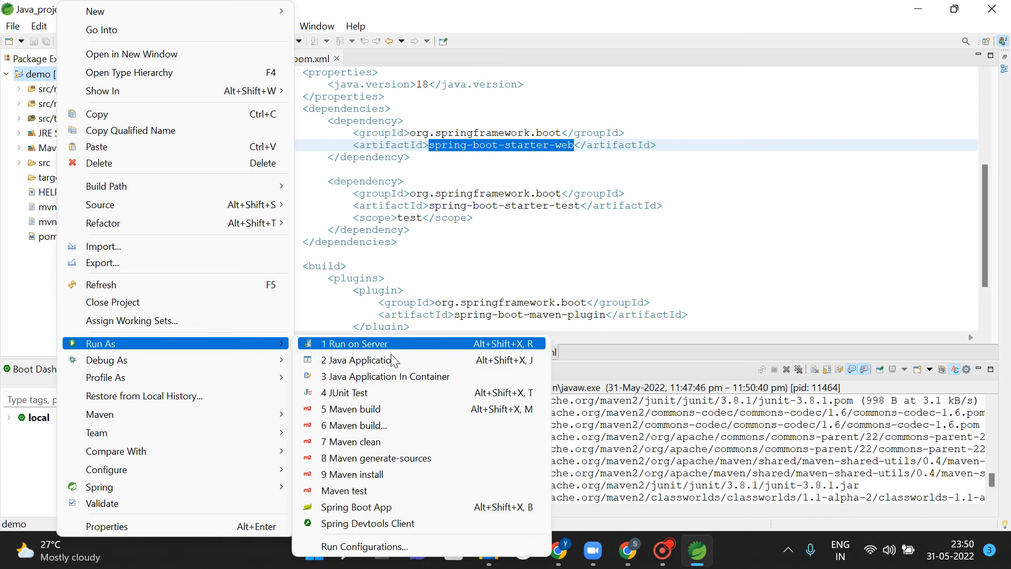
click(392, 508)
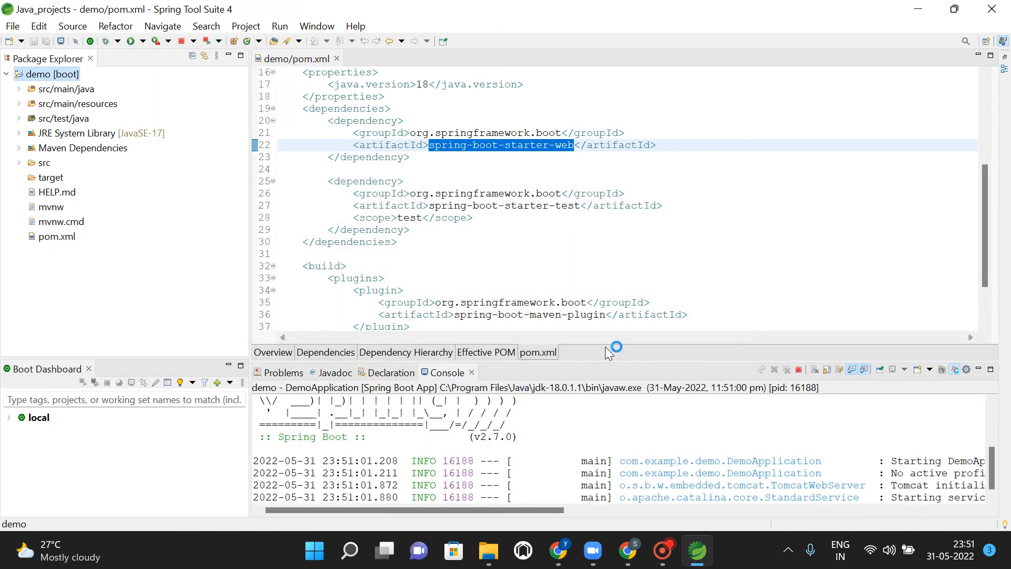
drag(605, 361, 602, 243)
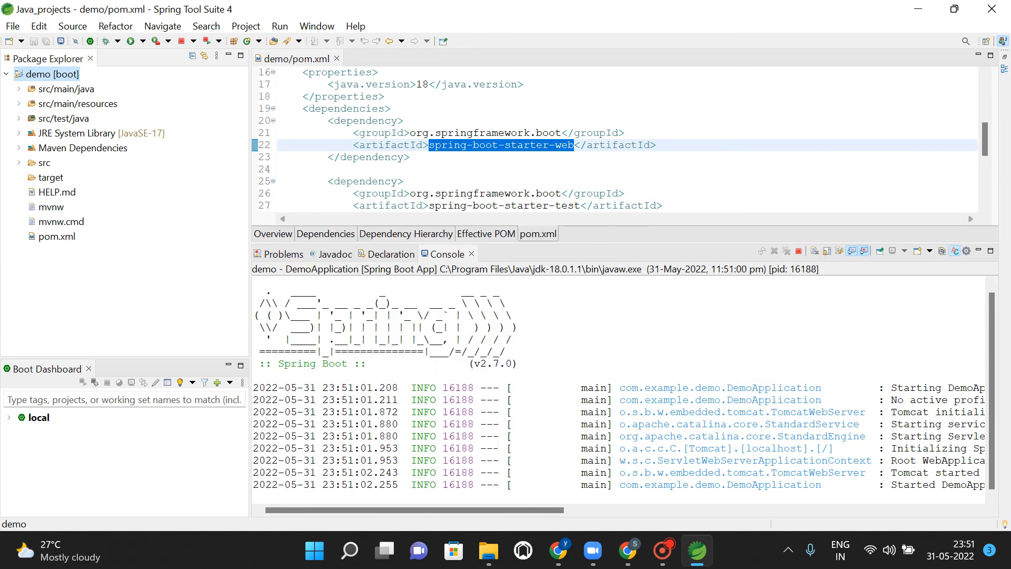
drag(517, 507, 368, 508)
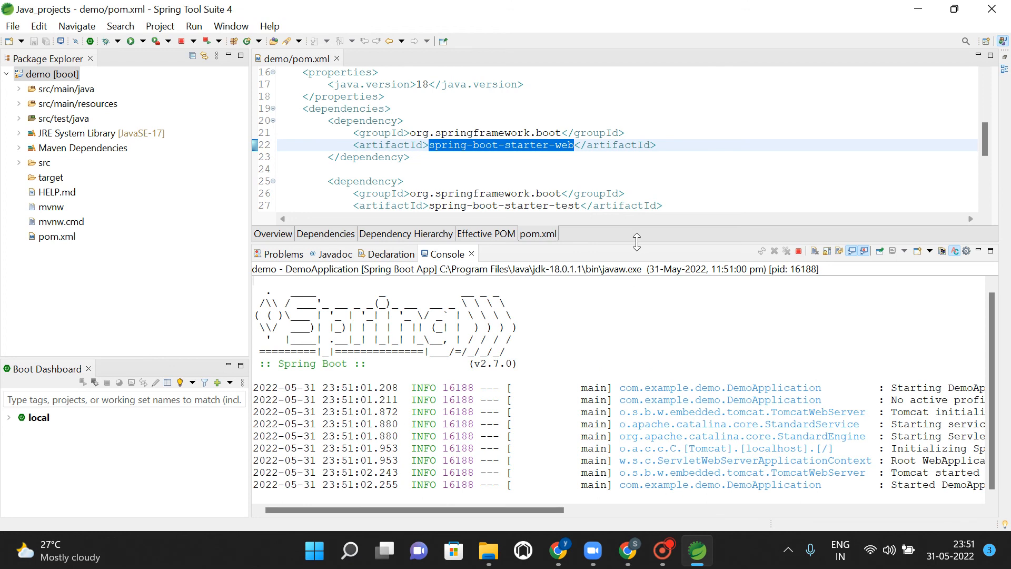
- Shrink the console and open DemoApplication.java from the com.example.demo package in src/main/java
drag(637, 242, 645, 382)
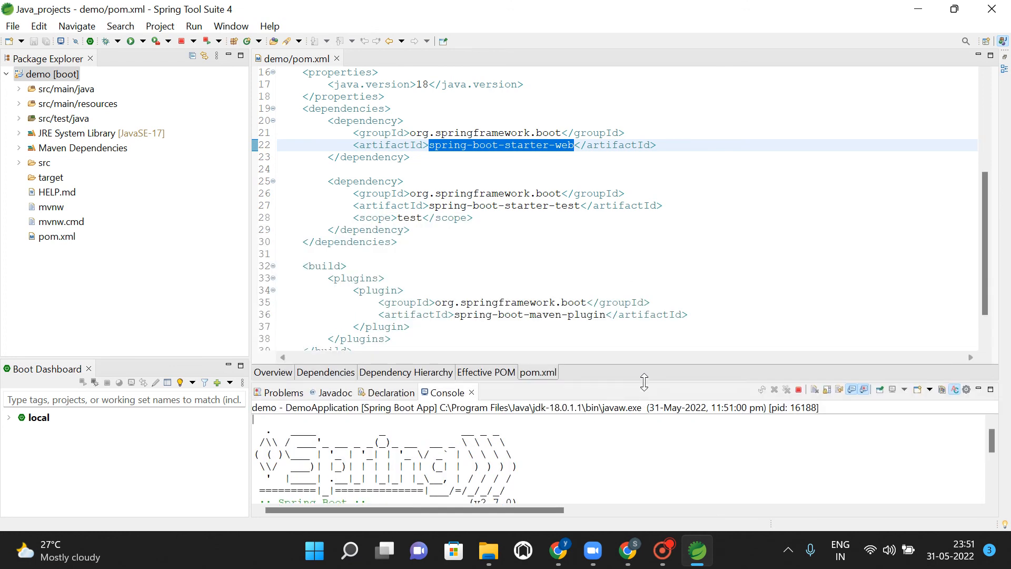
click(20, 89)
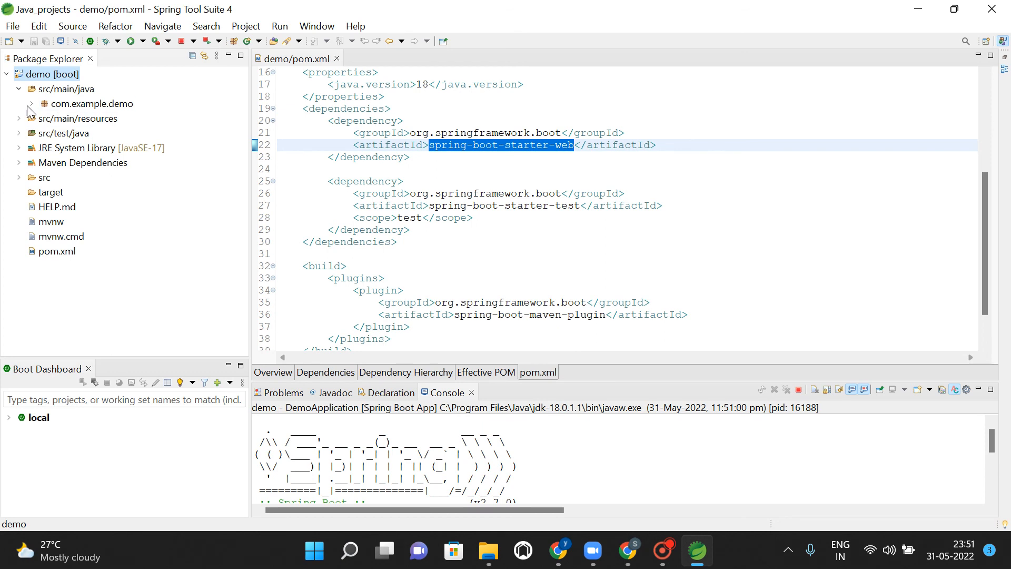
click(32, 104)
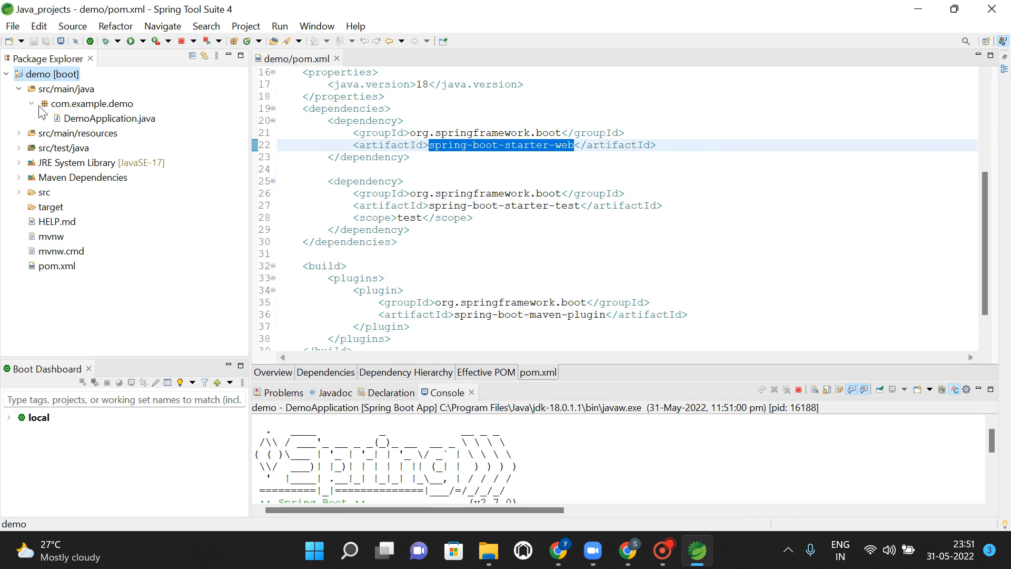
click(92, 117)
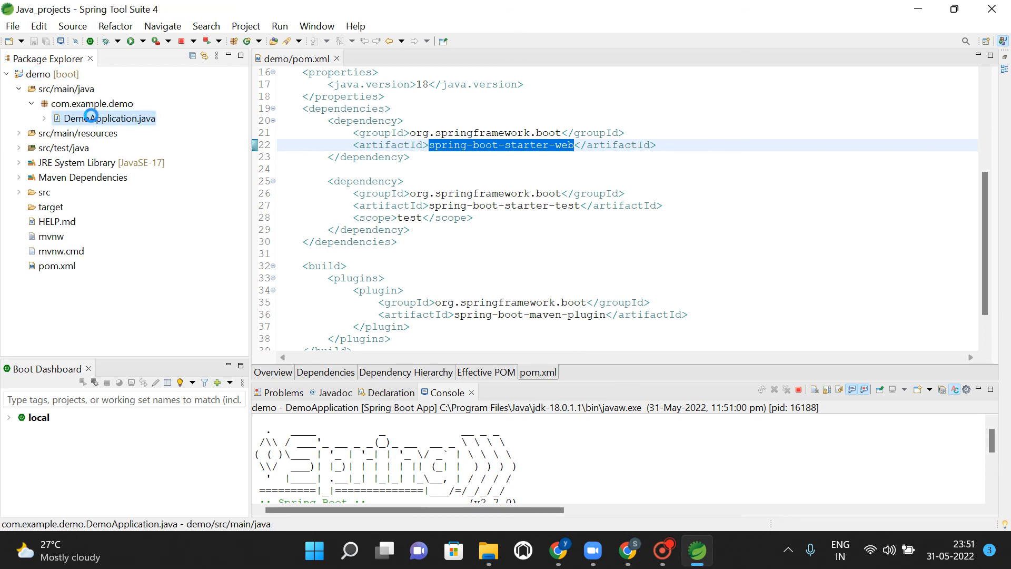
double_click(91, 117)
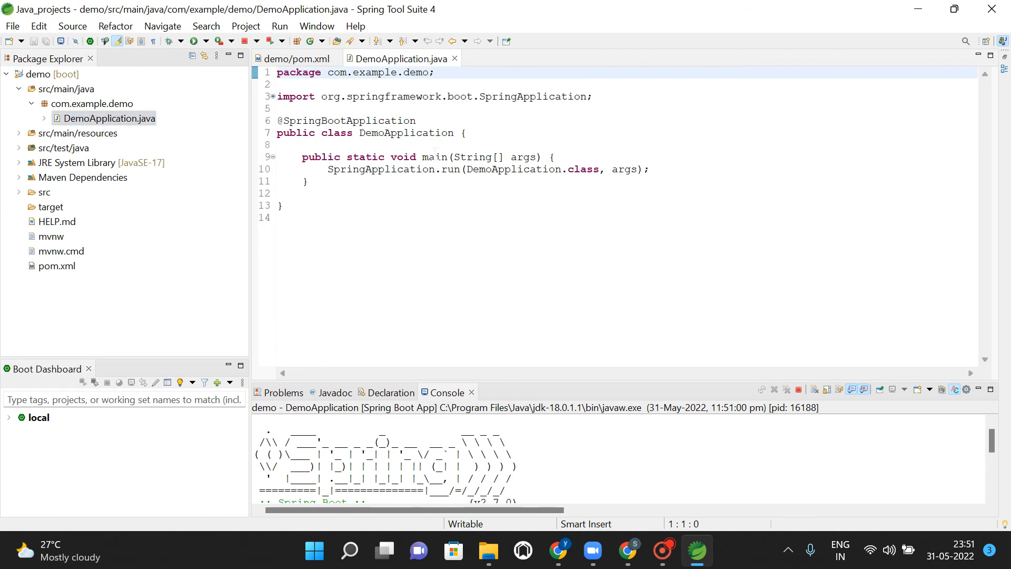
mouse_move(435, 156)
drag(302, 156, 310, 174)
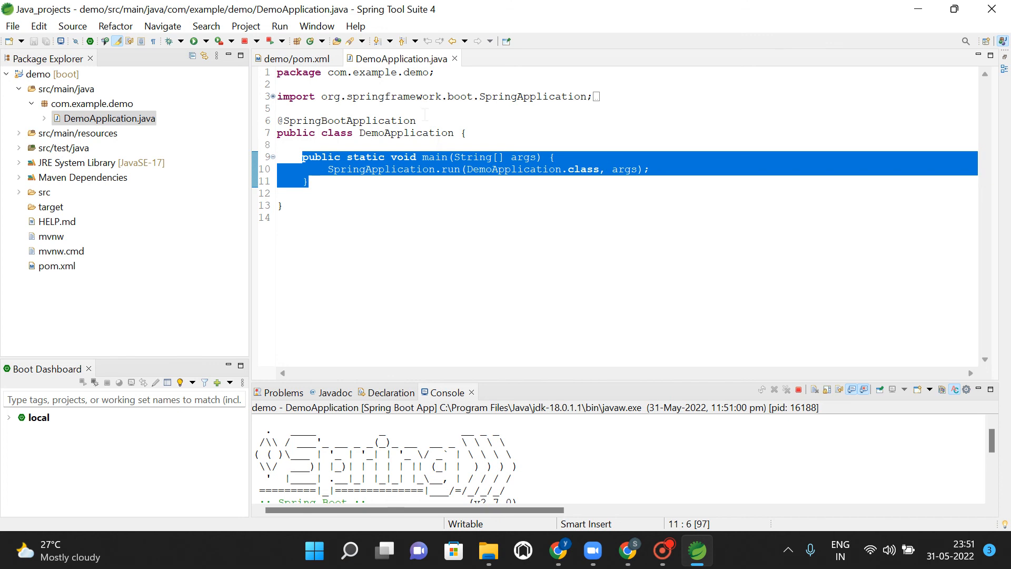
mouse_move(426, 112)
mouse_down()
mouse_move(326, 121)
mouse_move(416, 121)
mouse_up()
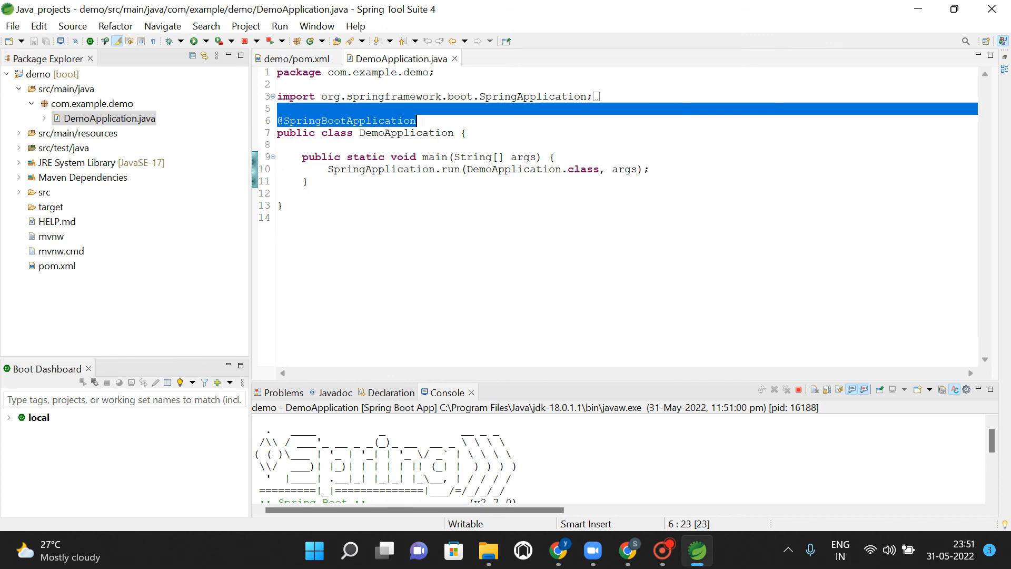
click(423, 121)
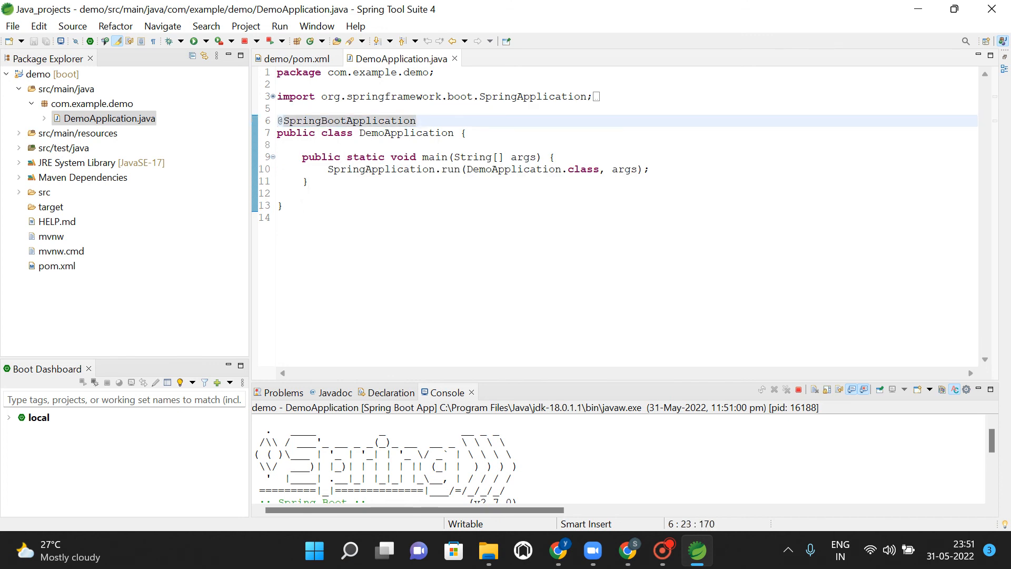
- Add System.out.println("Welcome to Spring Boot.."); after the SpringApplication.run call in the main method and save the file
click(658, 167)
key(Return)
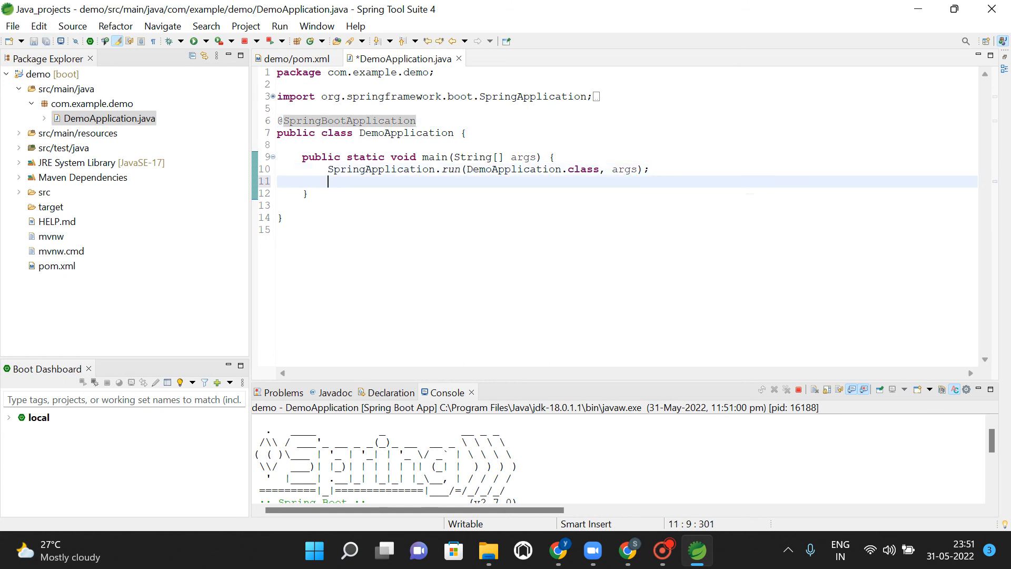
text(Sys)
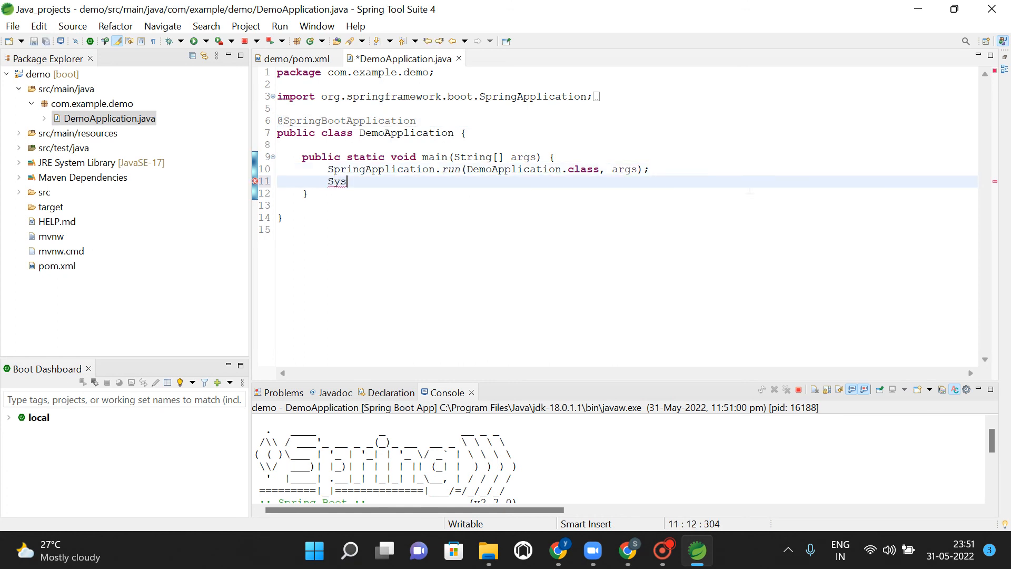
text(out)
key(ctrl+space)
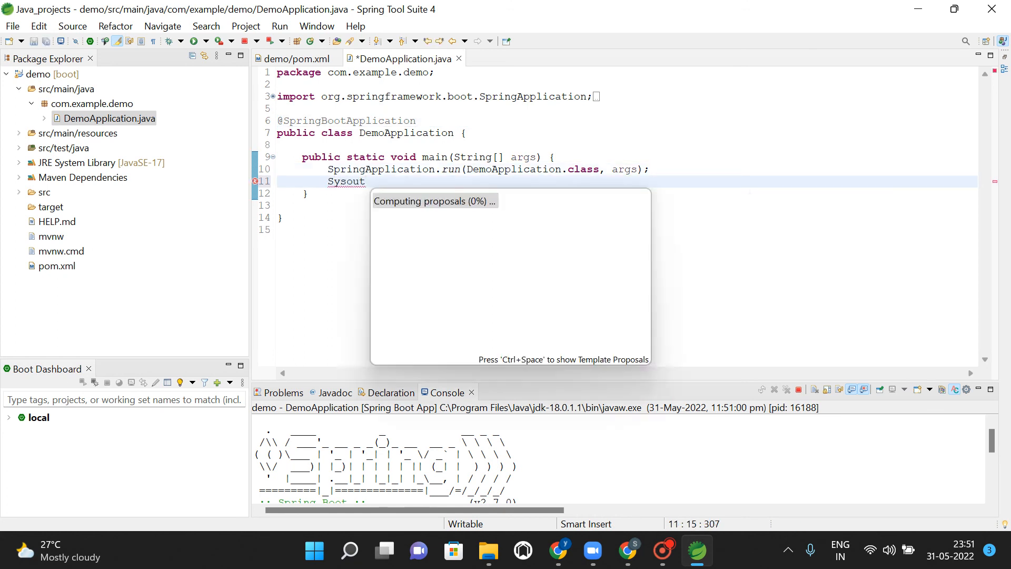
key(Return)
text(")
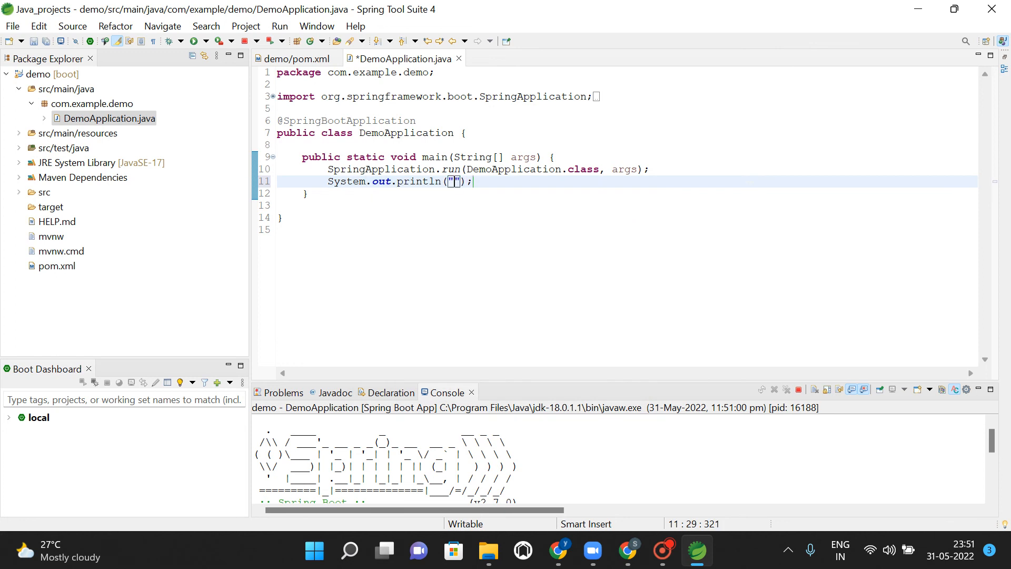
text(Welcome..)
key(BackSpace)
key(BackSpace)
key(BackSpace)
text(e to )
text(Spring B)
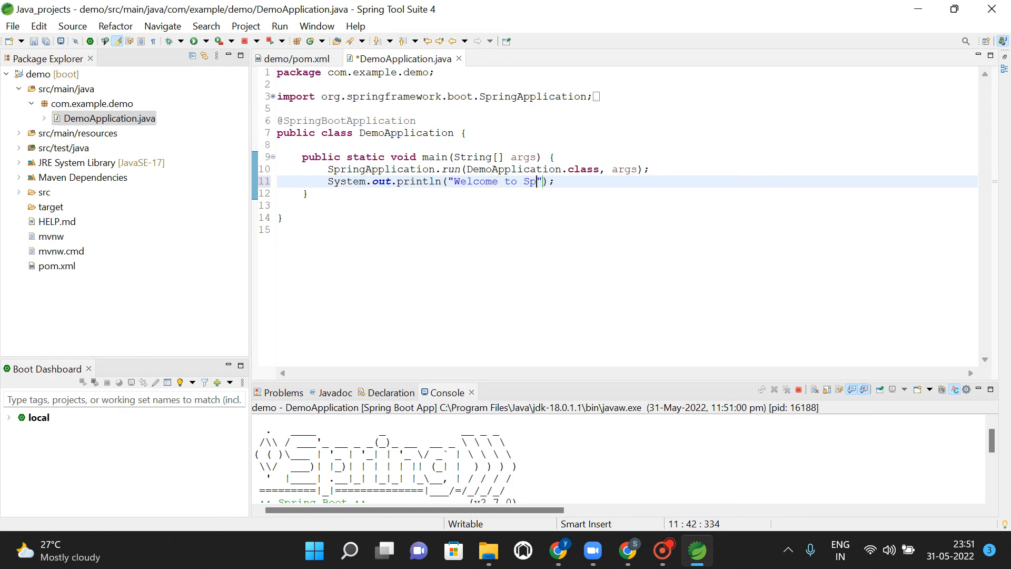
text(oot..)
key(ctrl+s)
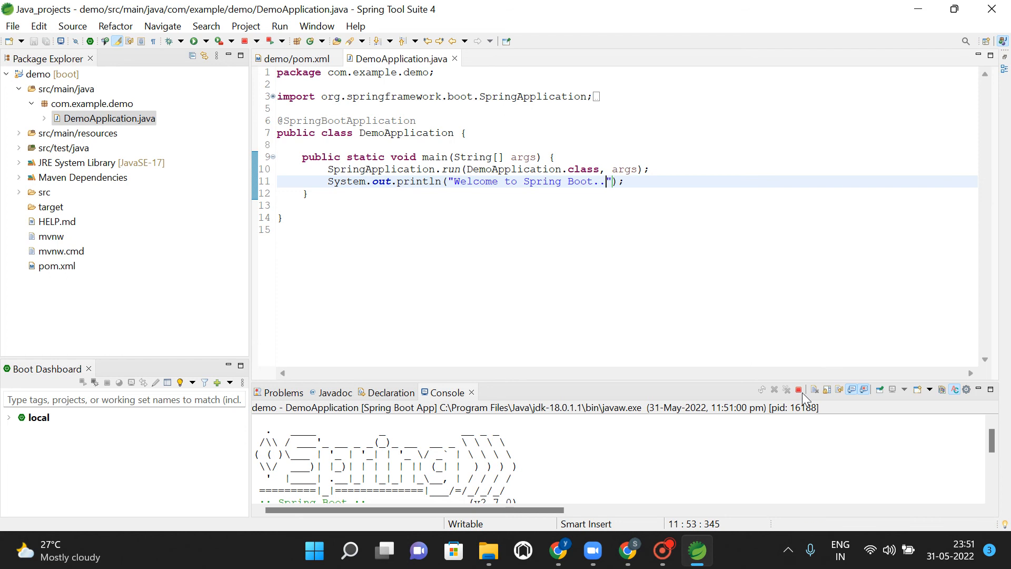
- Stop the running application and run the demo project again as a Spring Boot App
click(799, 391)
click(63, 75)
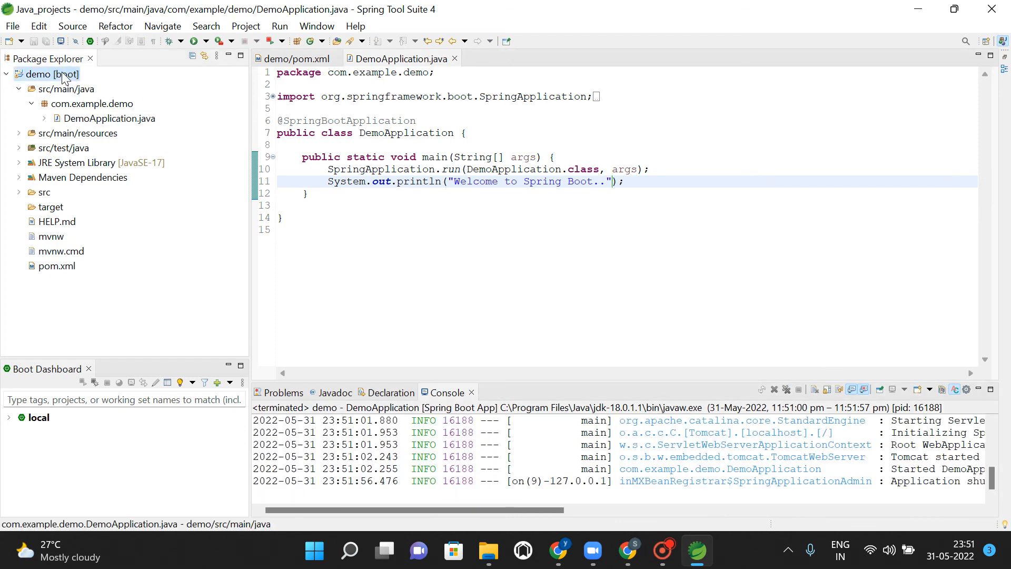
right_click(63, 76)
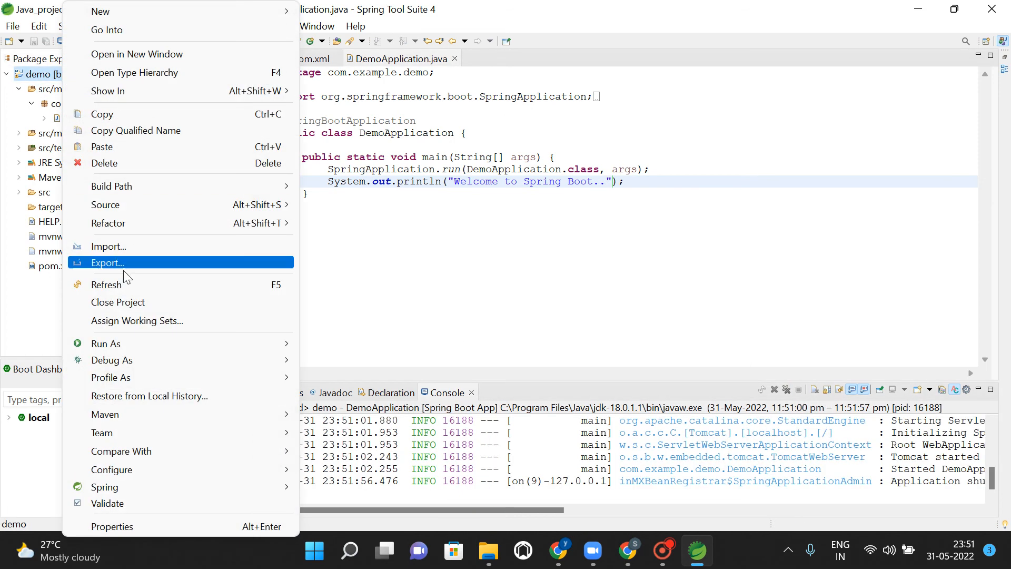
mouse_move(124, 342)
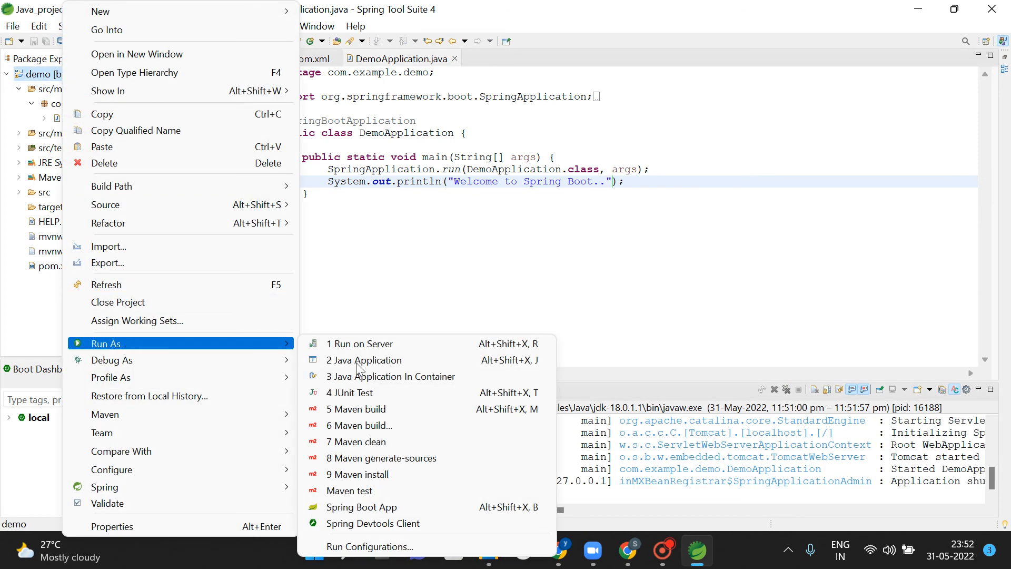
click(437, 503)
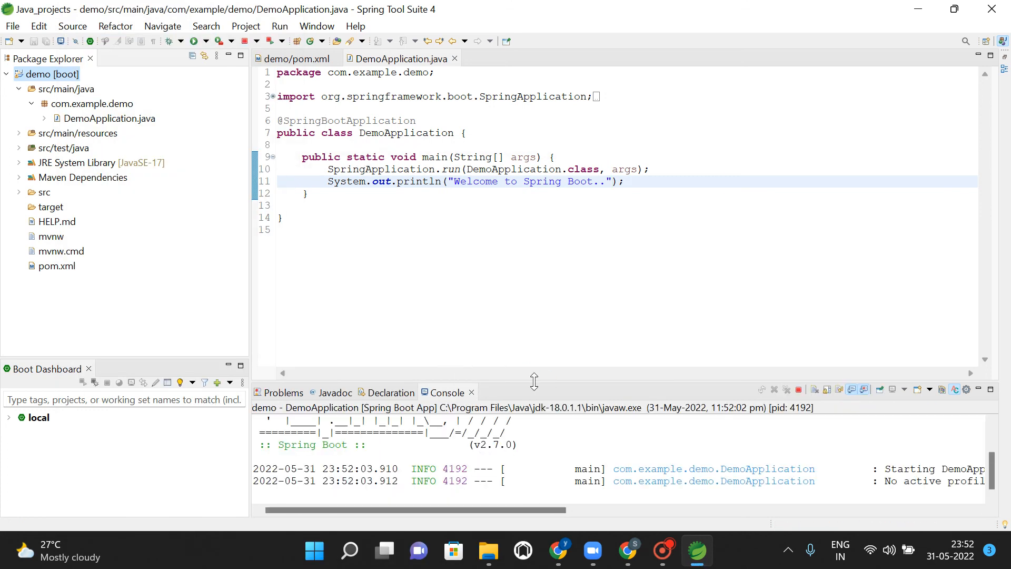
- Enlarge the console and highlight the printed welcome message and the Tomcat startup port message in the log
drag(534, 381, 543, 157)
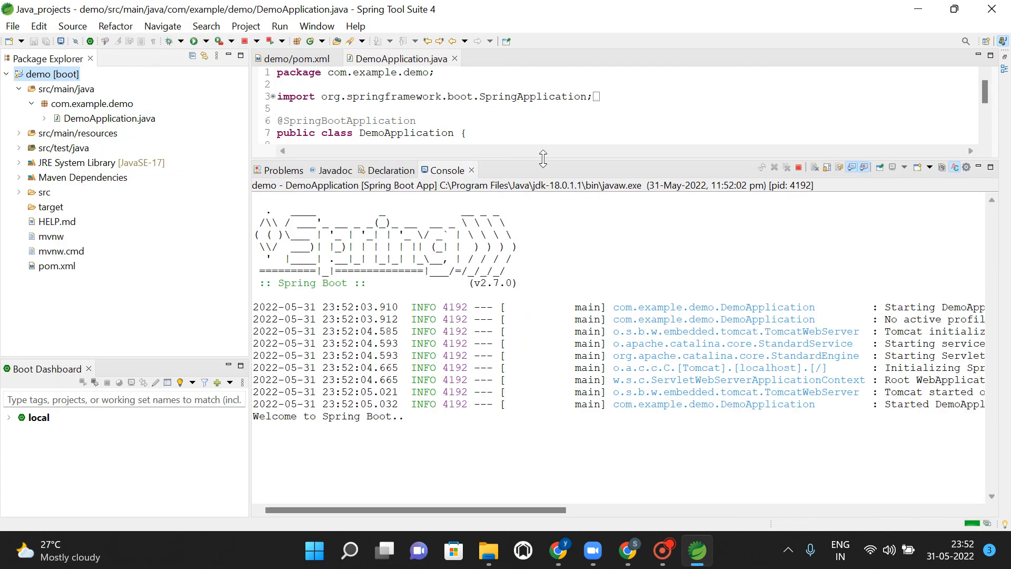
drag(405, 417, 254, 416)
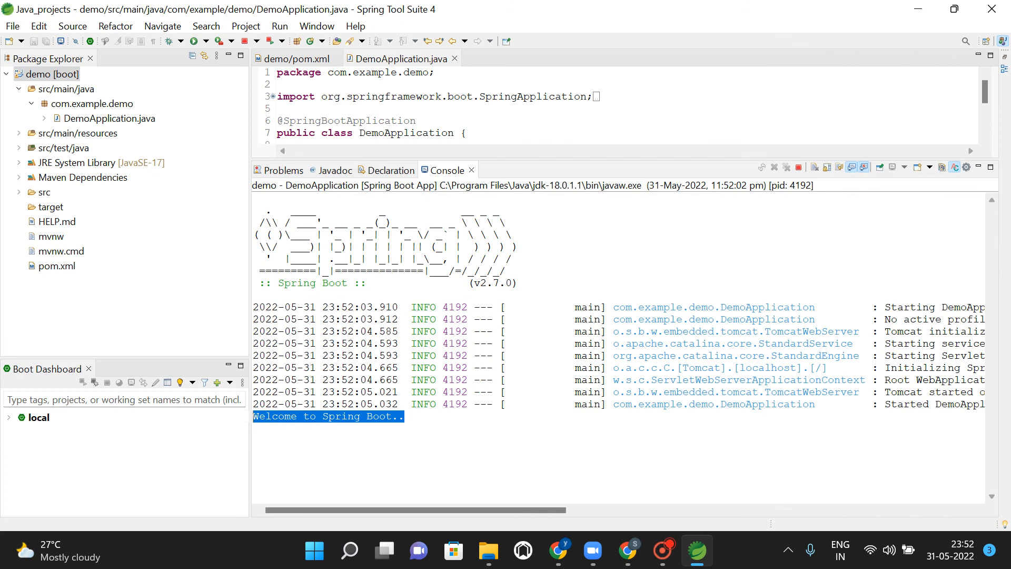
drag(431, 510, 603, 497)
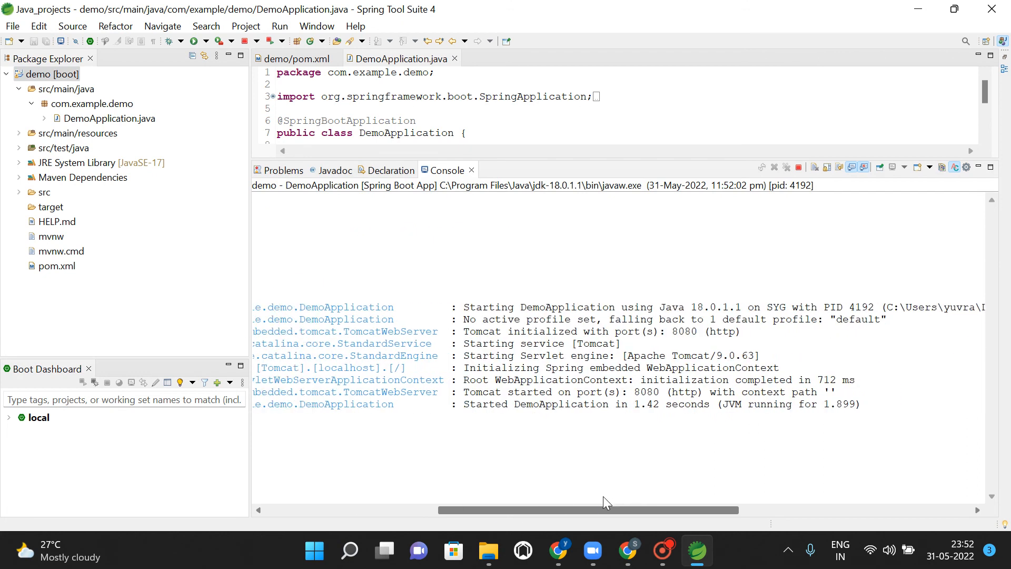
drag(469, 391, 679, 391)
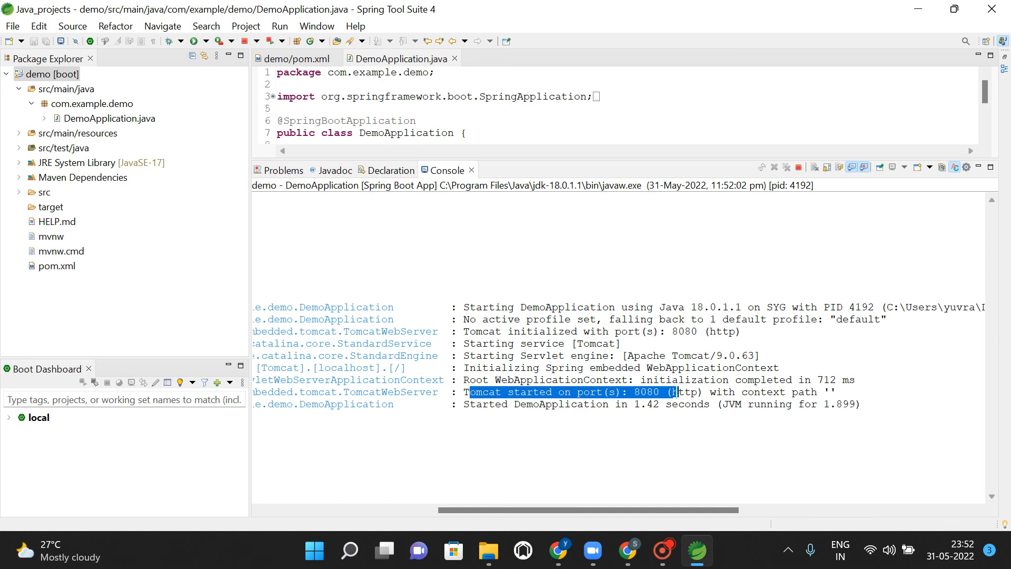
drag(668, 507, 546, 505)
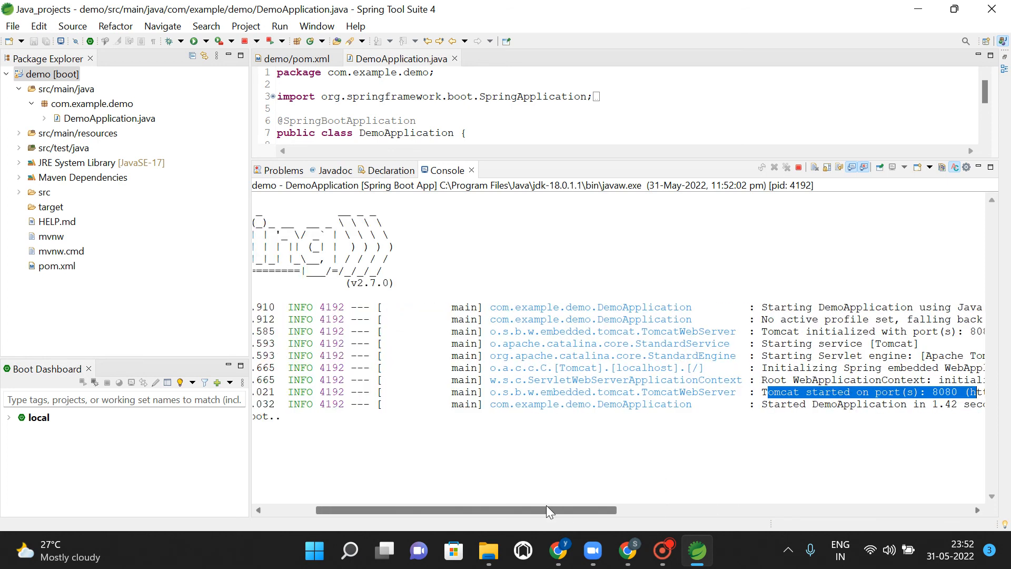